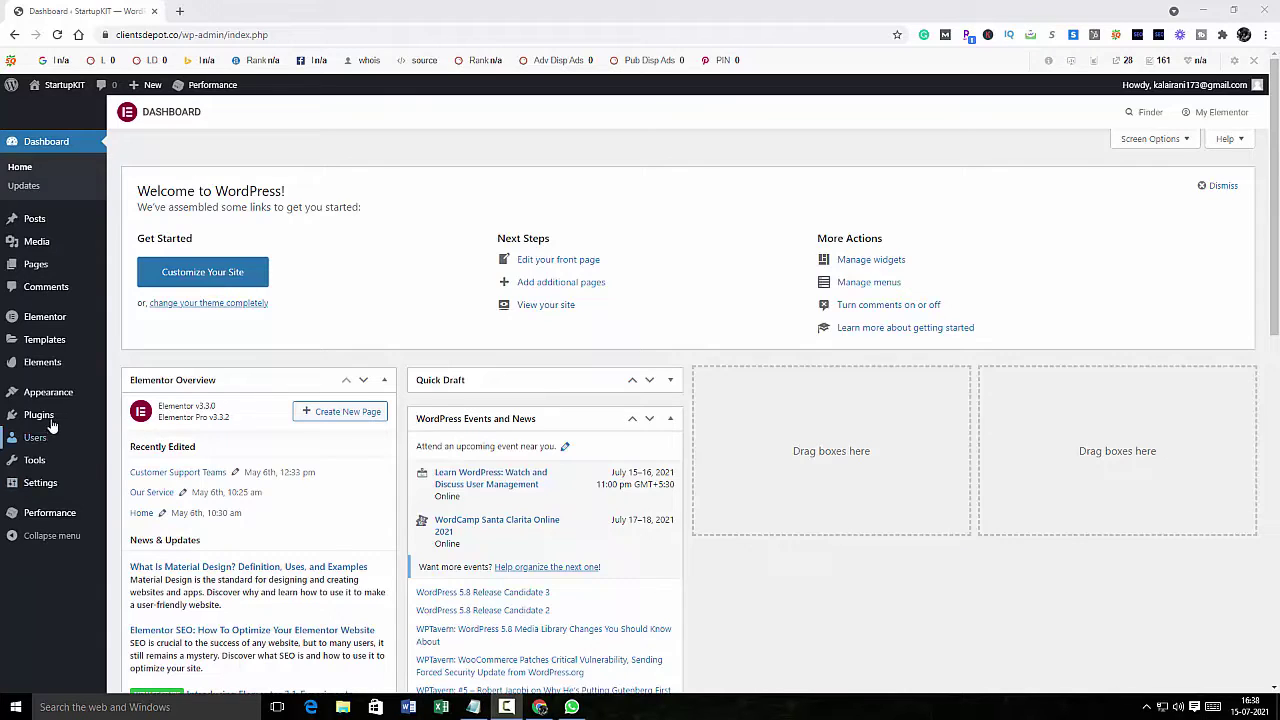
Open the list of installed plugins and look through the plugins on the site.
{"action": "mouse_move", "coordinate": [52, 423]}
{"action": "left_click", "coordinate": [165, 420]}
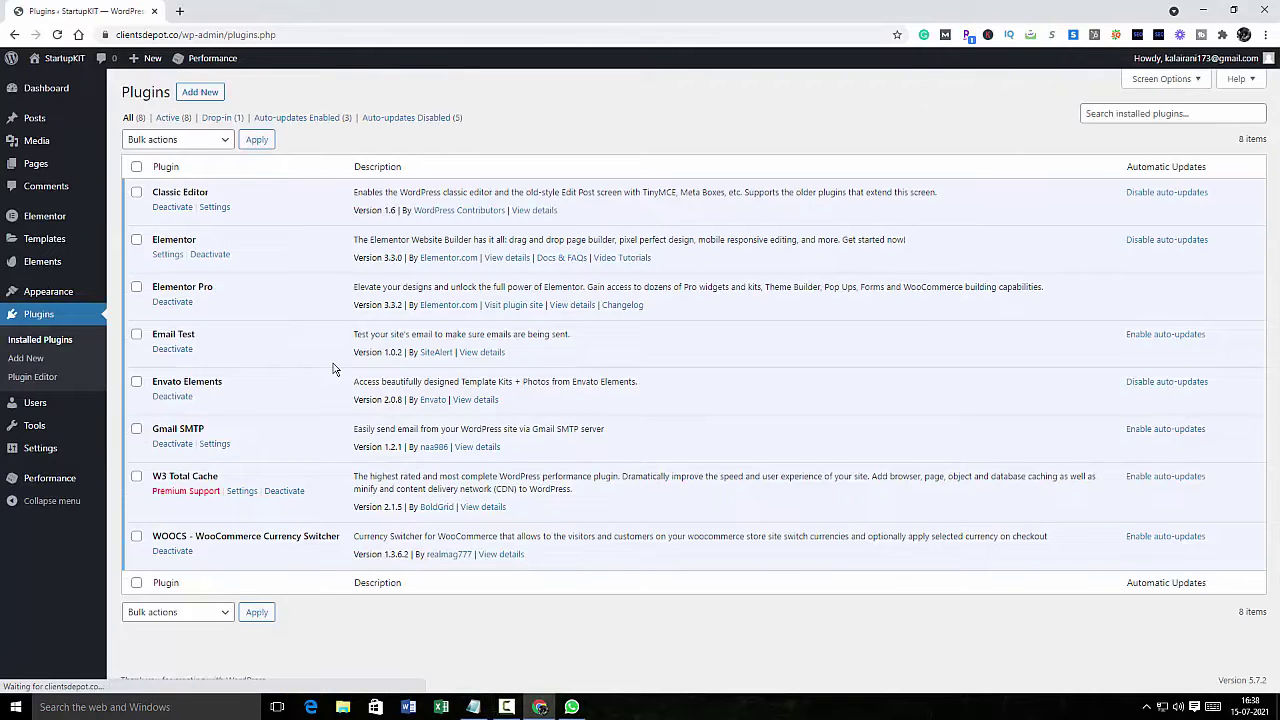
{"action": "scroll", "coordinate": [275, 463], "scroll_direction": "down", "scroll_amount": 1}
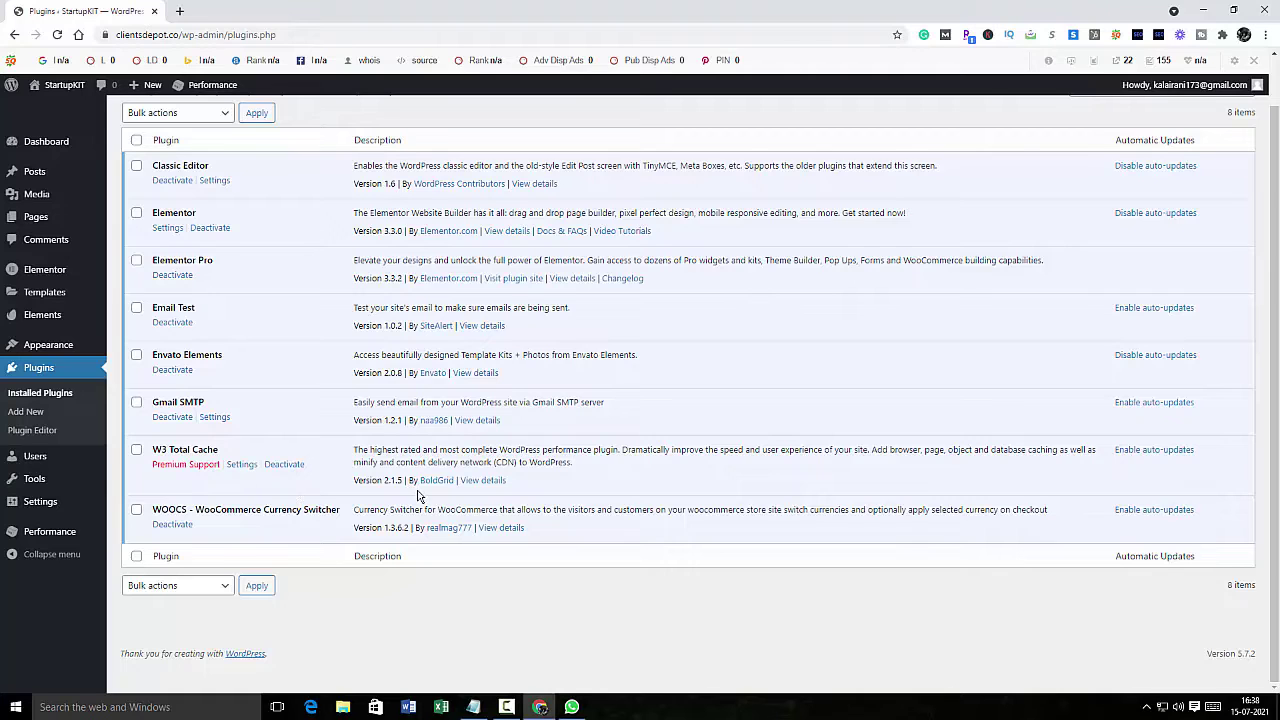
{"action": "scroll", "coordinate": [418, 495], "scroll_direction": "up", "scroll_amount": 1}
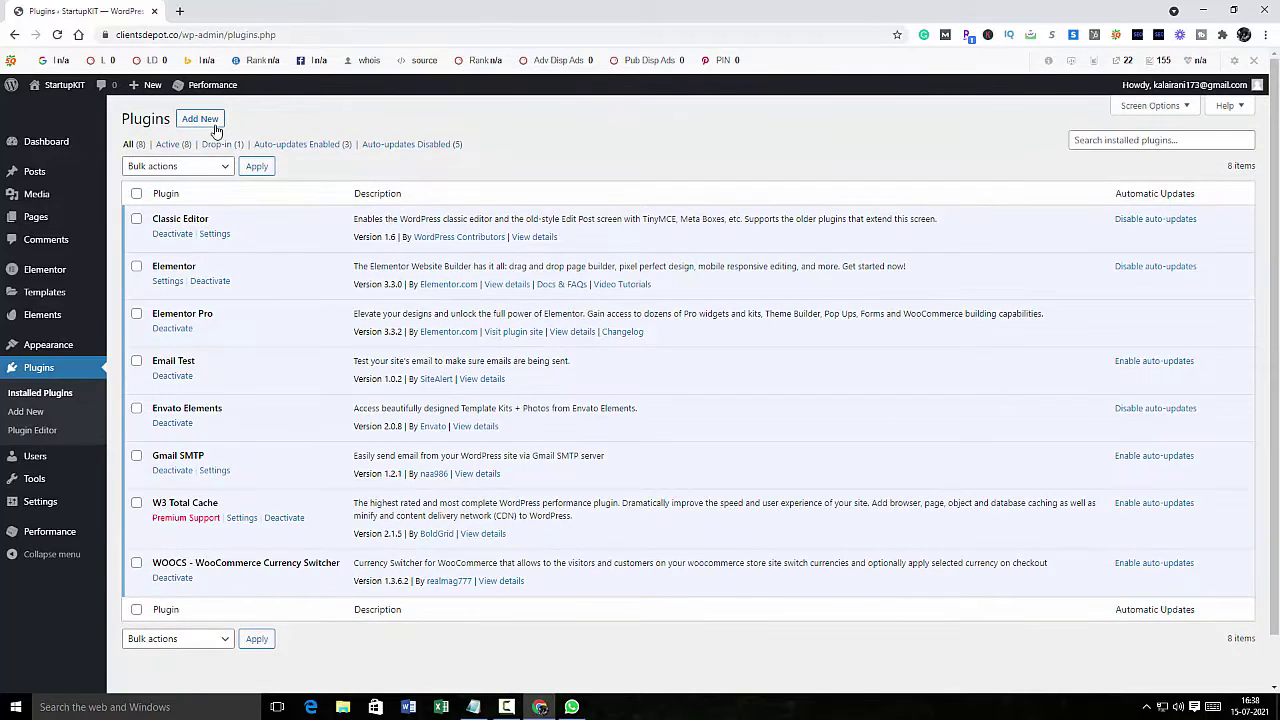
Search the plugins available for installation for "W3 TOTAL CACHE".
{"action": "left_click", "coordinate": [214, 126]}
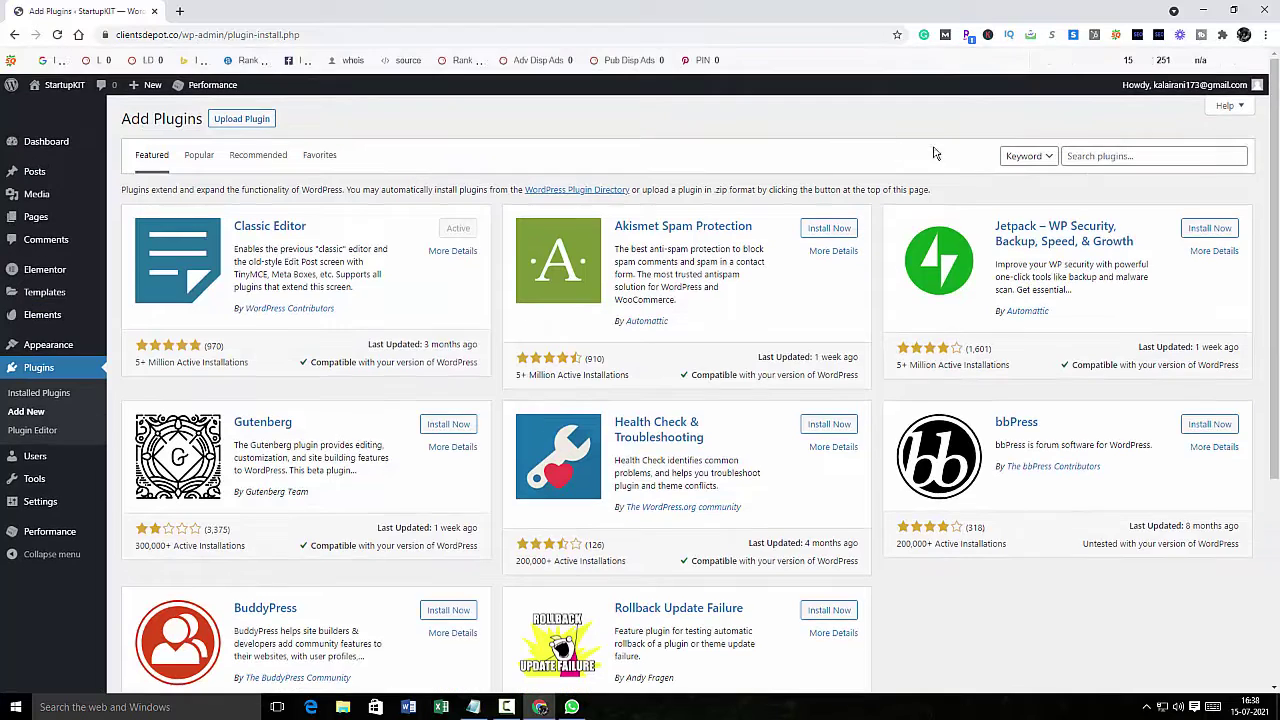
{"action": "left_click", "coordinate": [1100, 157]}
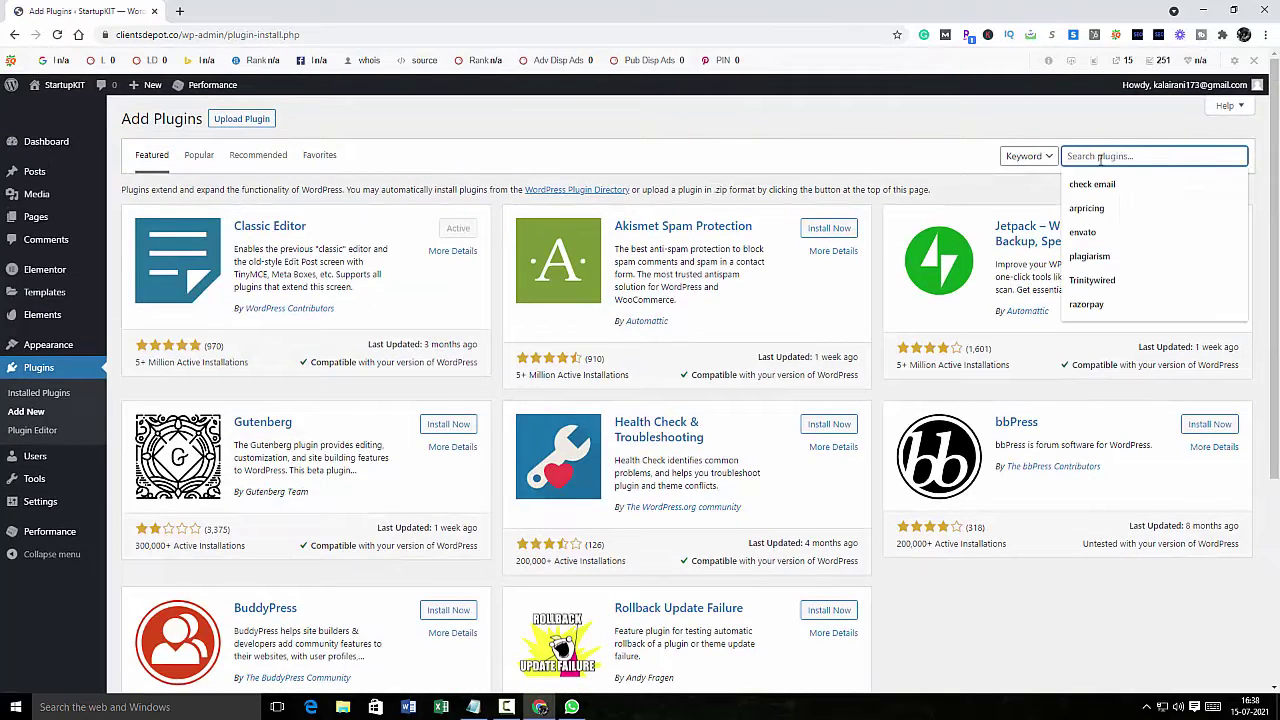
{"action": "type", "text": "W3 TOTAL CACHE"}
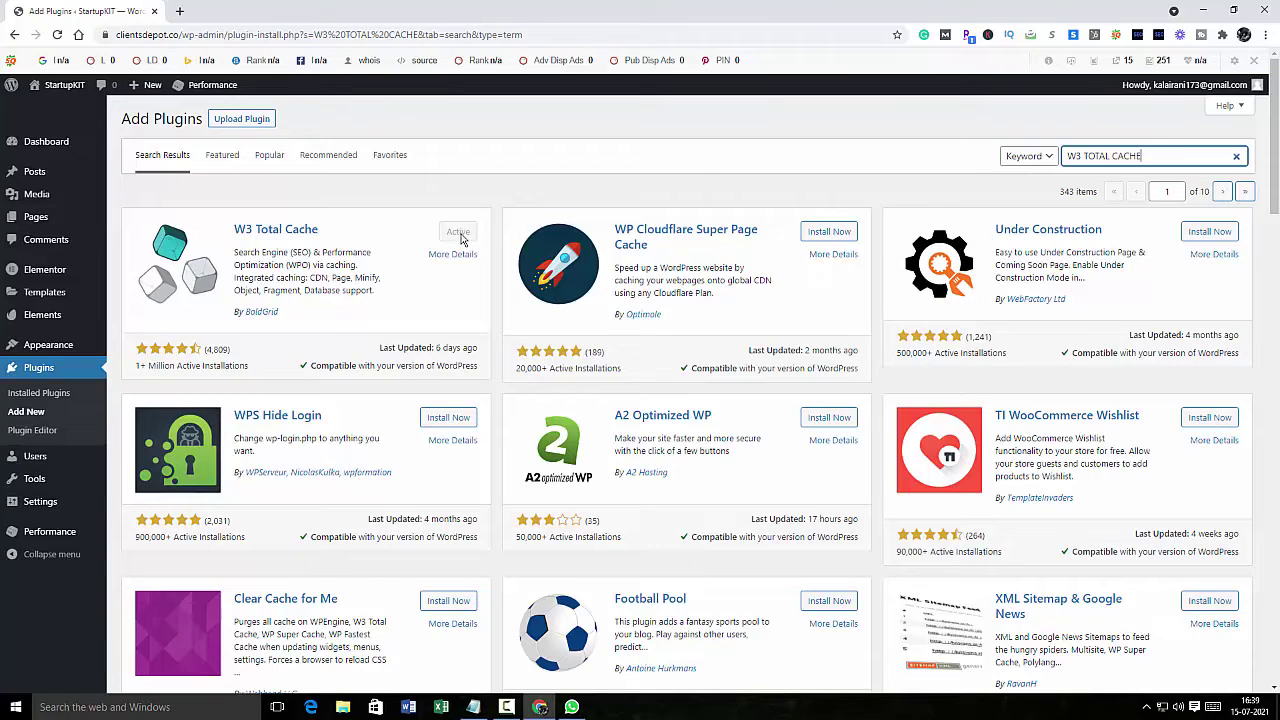
Return to the installed plugins and open the General Settings page of W3 Total Cache.
{"action": "left_click", "coordinate": [58, 398]}
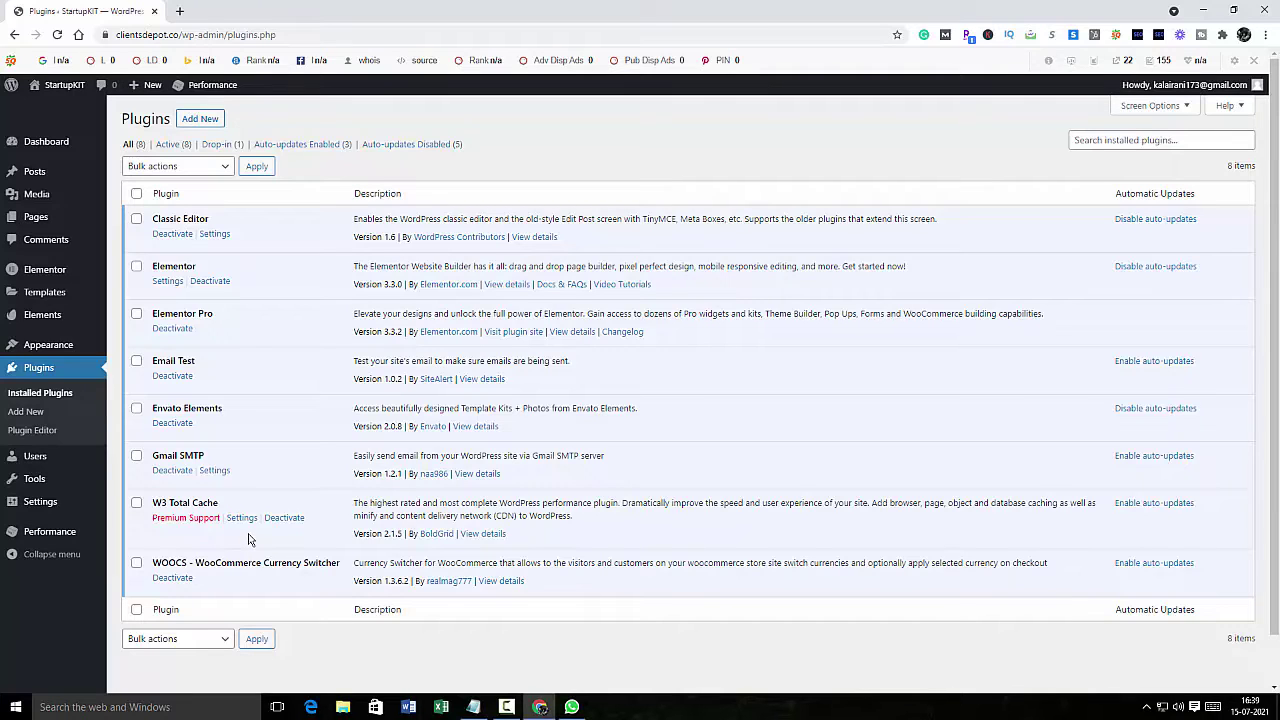
{"action": "mouse_move", "coordinate": [65, 535]}
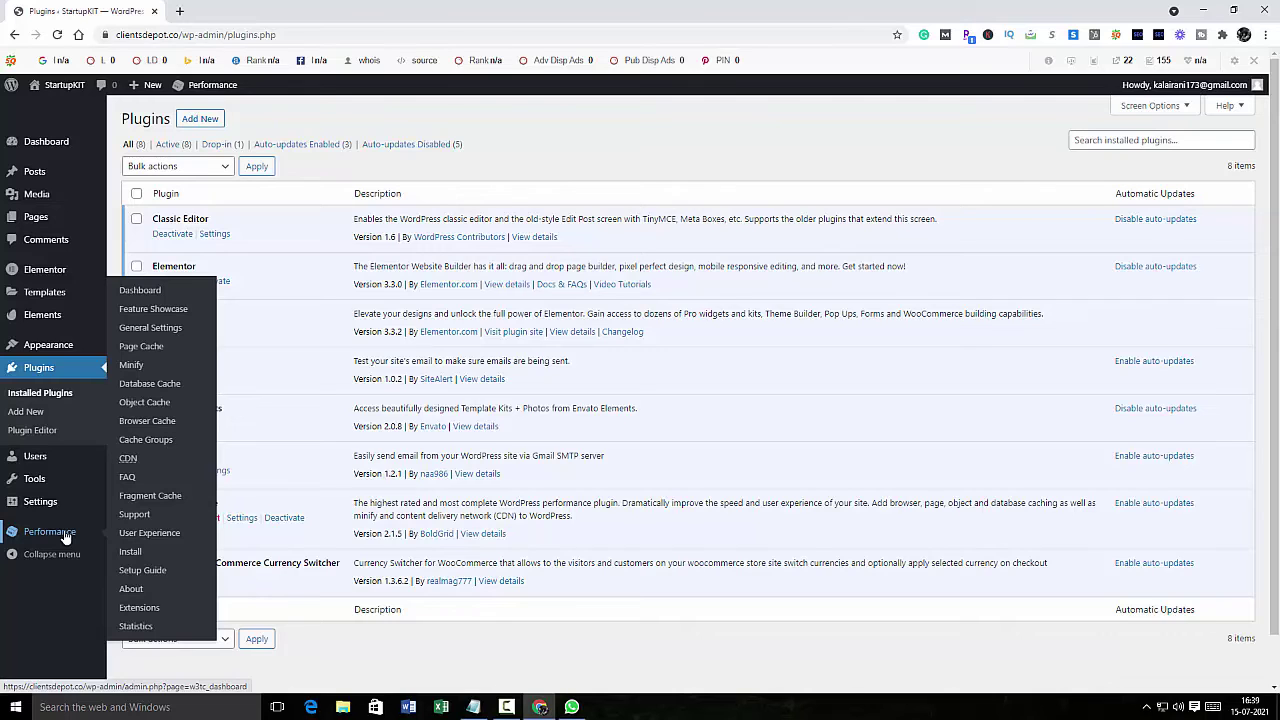
{"action": "left_click", "coordinate": [157, 333]}
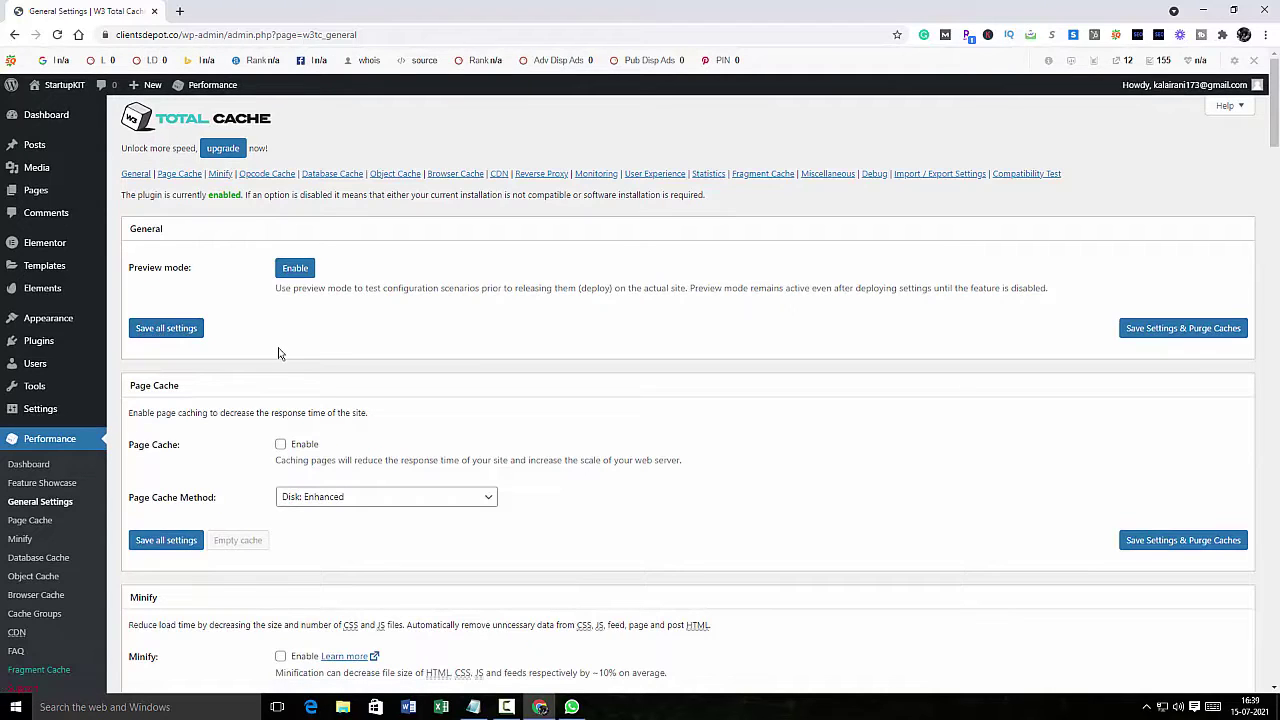
Enable Page Cache with the Disk: Enhanced method and save all settings.
{"action": "scroll", "coordinate": [279, 353], "scroll_direction": "down", "scroll_amount": 2}
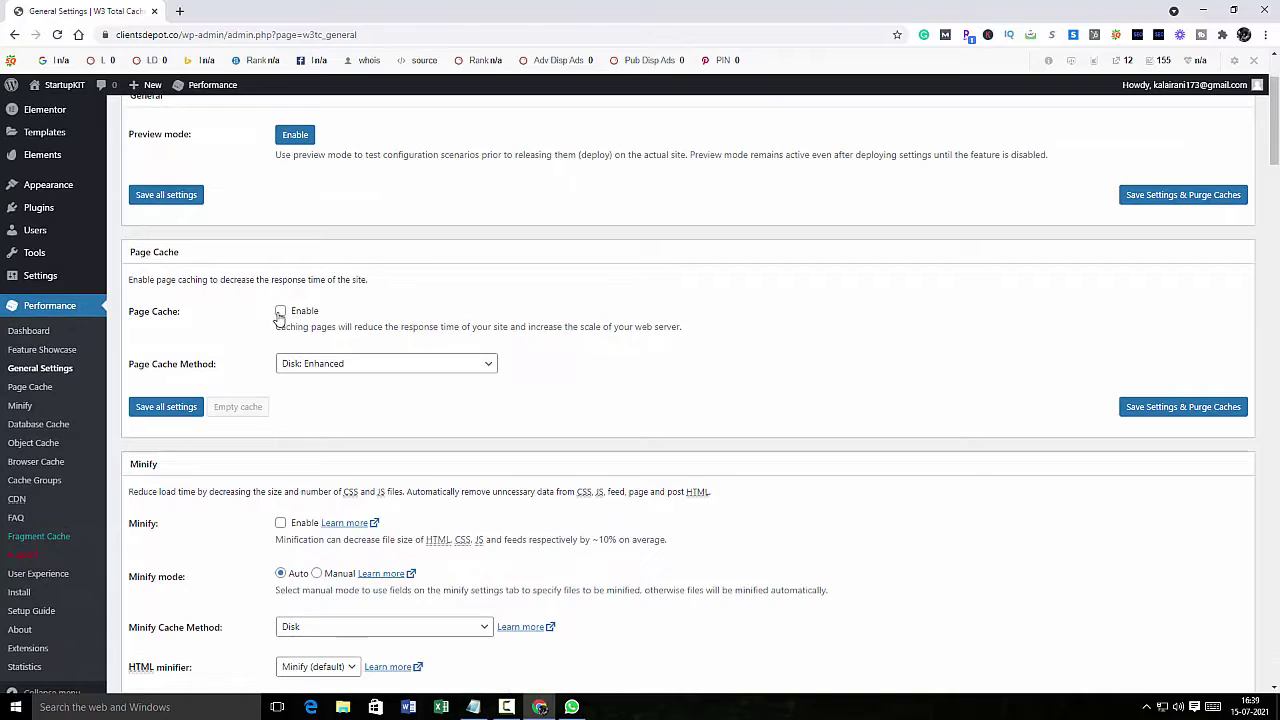
{"action": "left_click", "coordinate": [279, 313]}
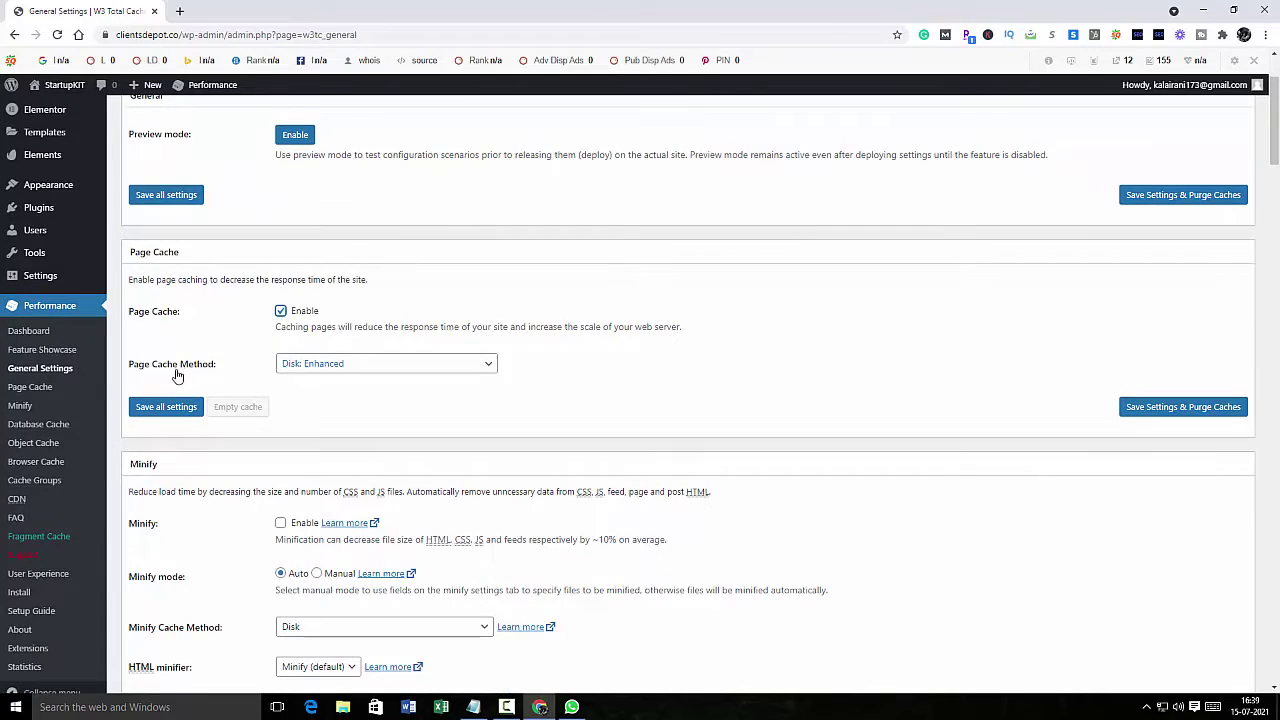
{"action": "left_click", "coordinate": [455, 366]}
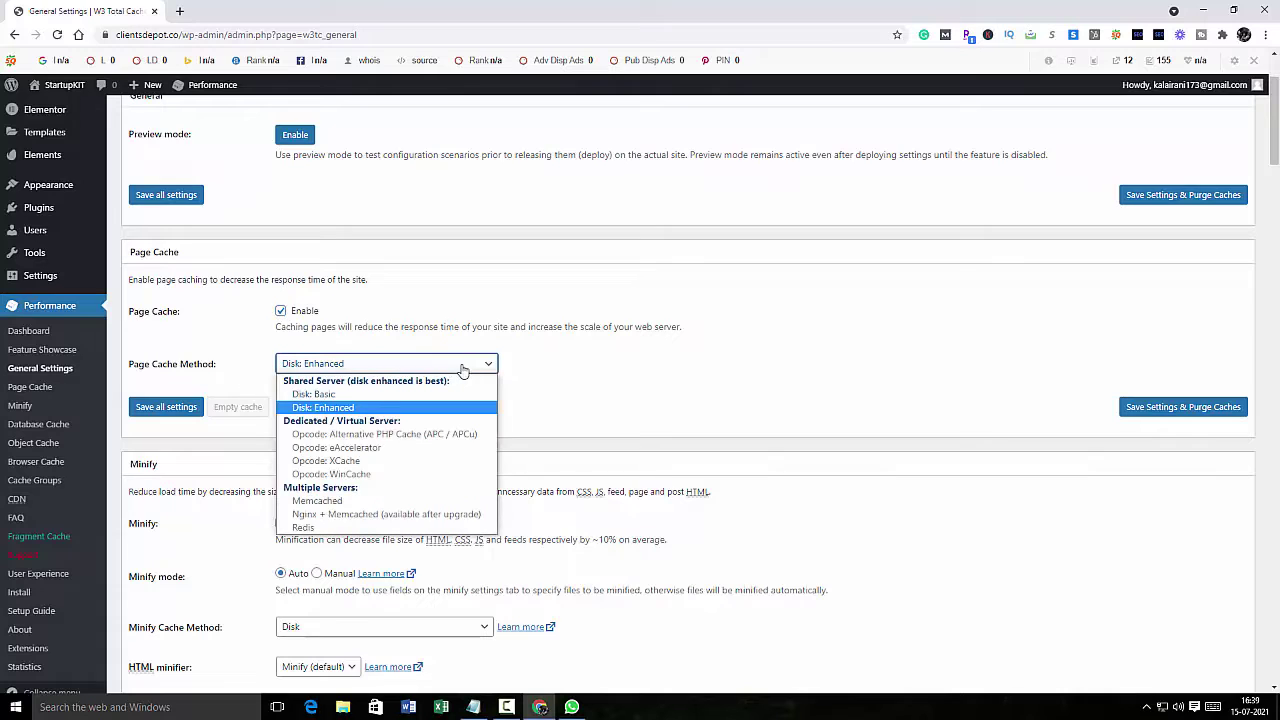
{"action": "left_click", "coordinate": [378, 410]}
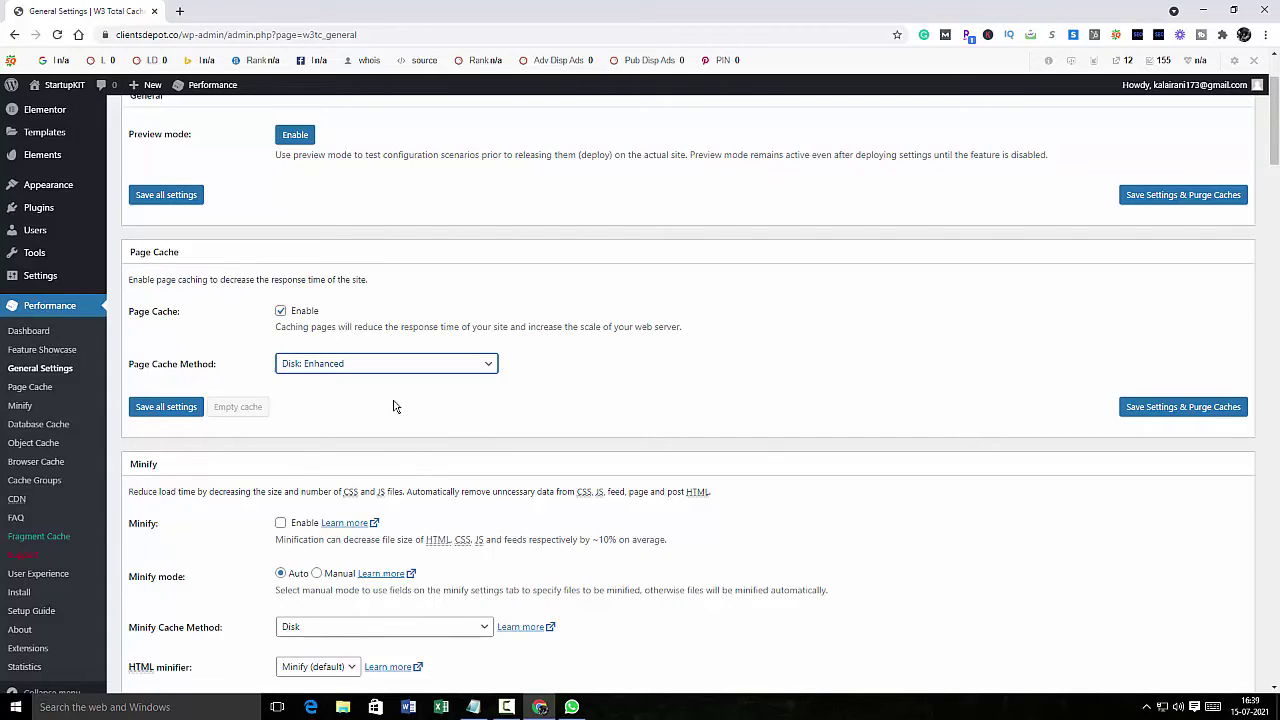
{"action": "left_click", "coordinate": [167, 412]}
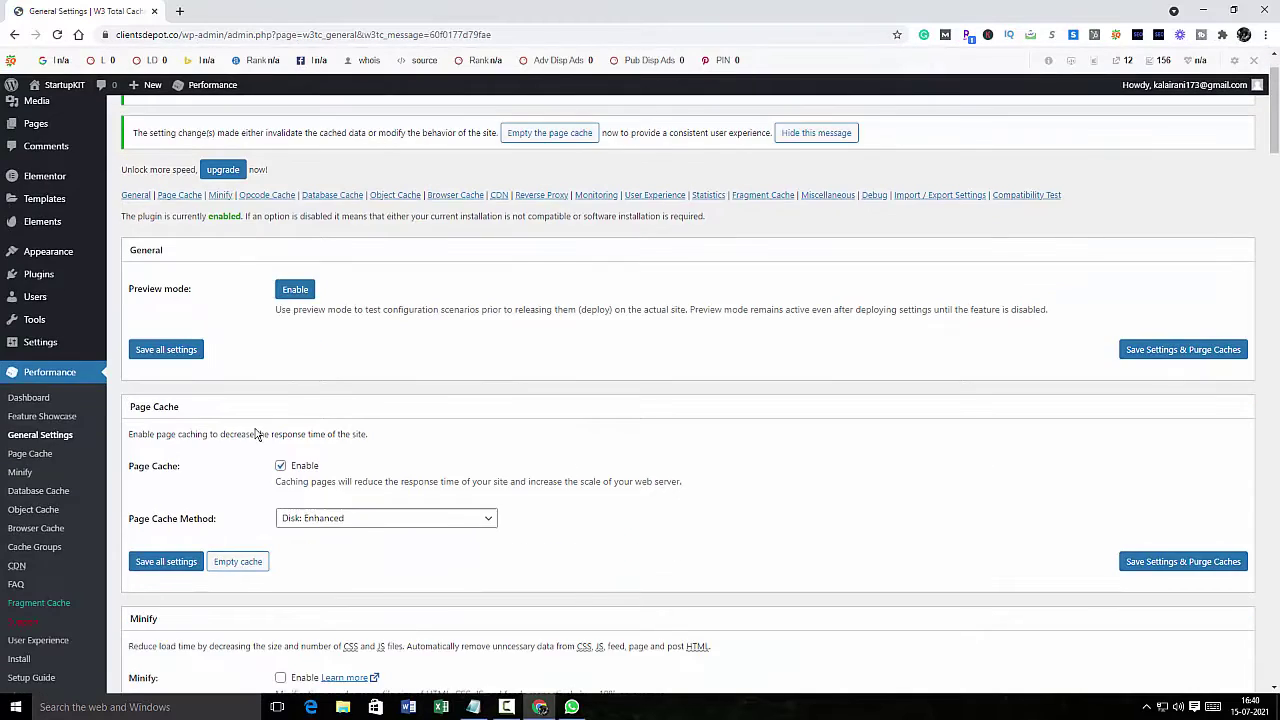
Enable Minify, acknowledge its risks, choose Disk as the minify cache method and save all settings.
{"action": "scroll", "coordinate": [257, 434], "scroll_direction": "down", "scroll_amount": 3}
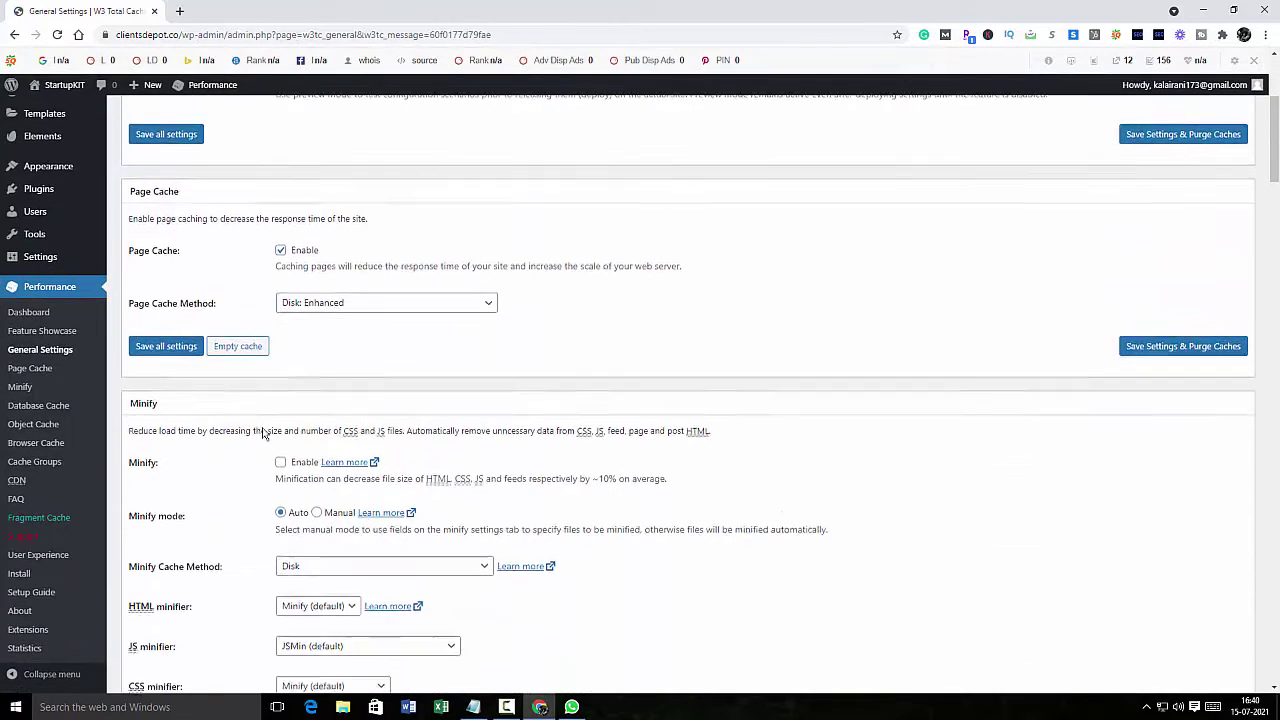
{"action": "scroll", "coordinate": [263, 434], "scroll_direction": "down", "scroll_amount": 1}
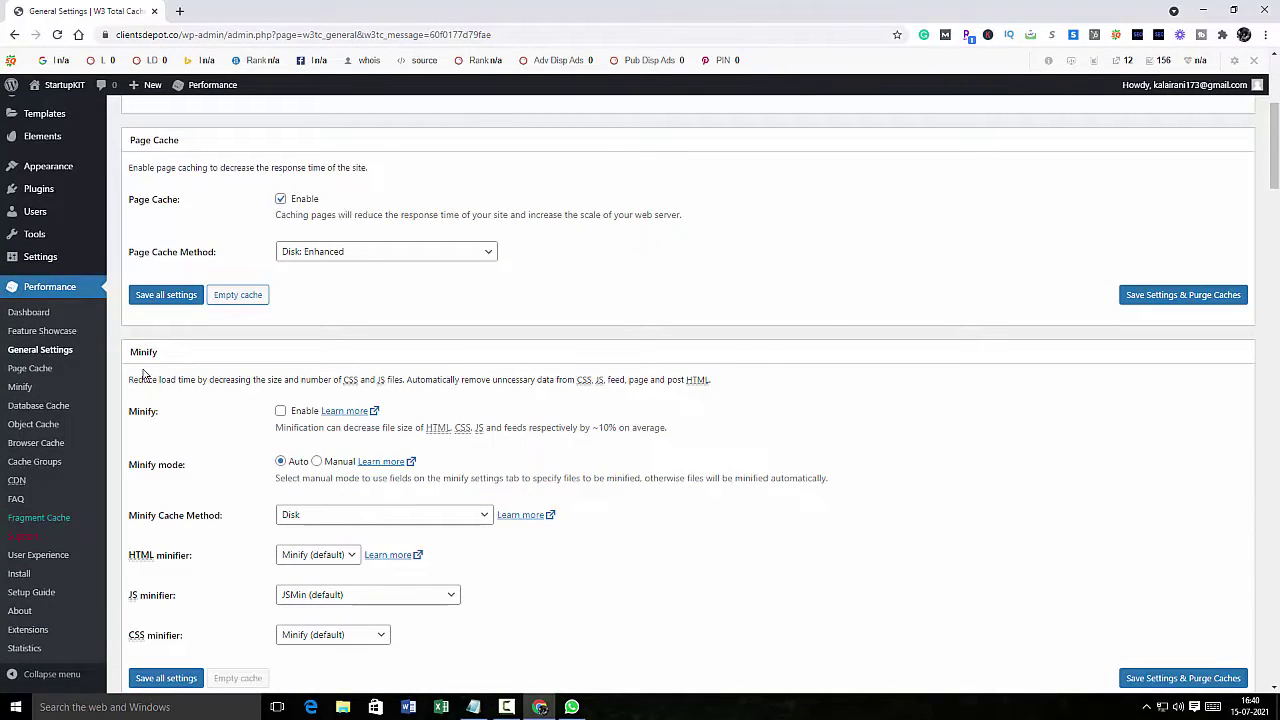
{"action": "left_click", "coordinate": [281, 412]}
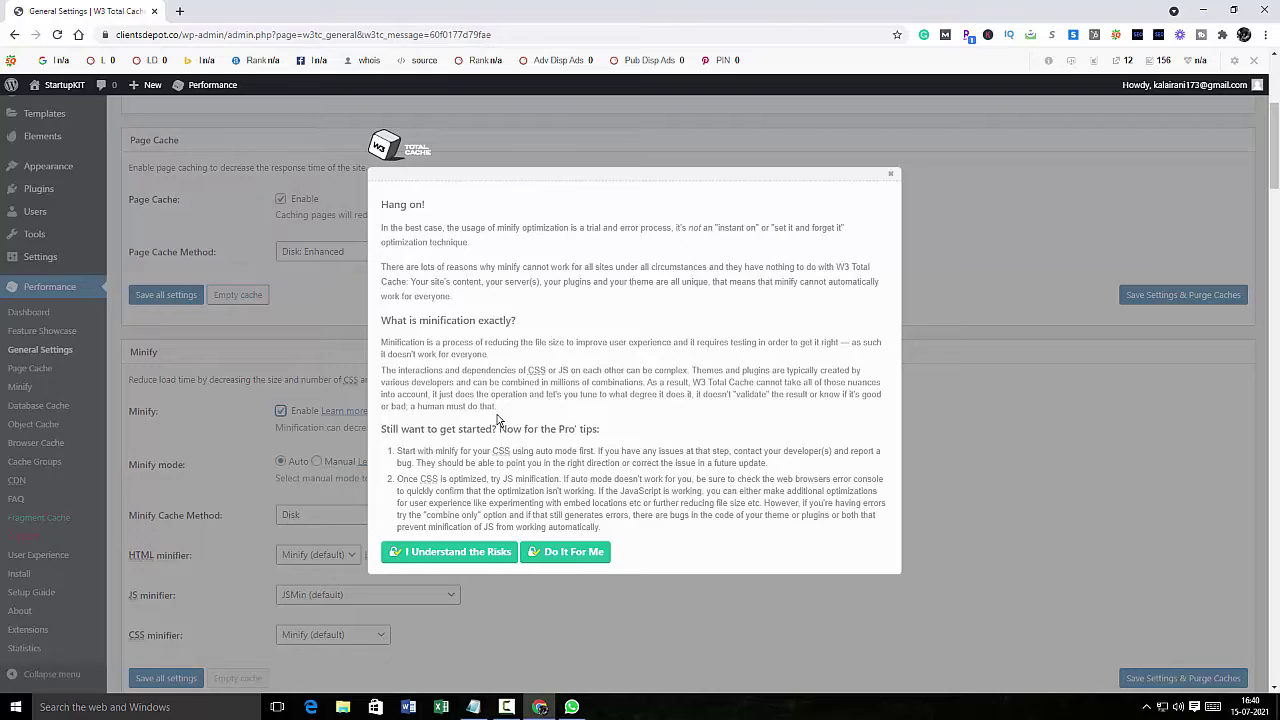
{"action": "left_click", "coordinate": [458, 555]}
{"action": "scroll", "coordinate": [455, 557], "scroll_direction": "down", "scroll_amount": 2}
{"action": "left_click", "coordinate": [443, 320]}
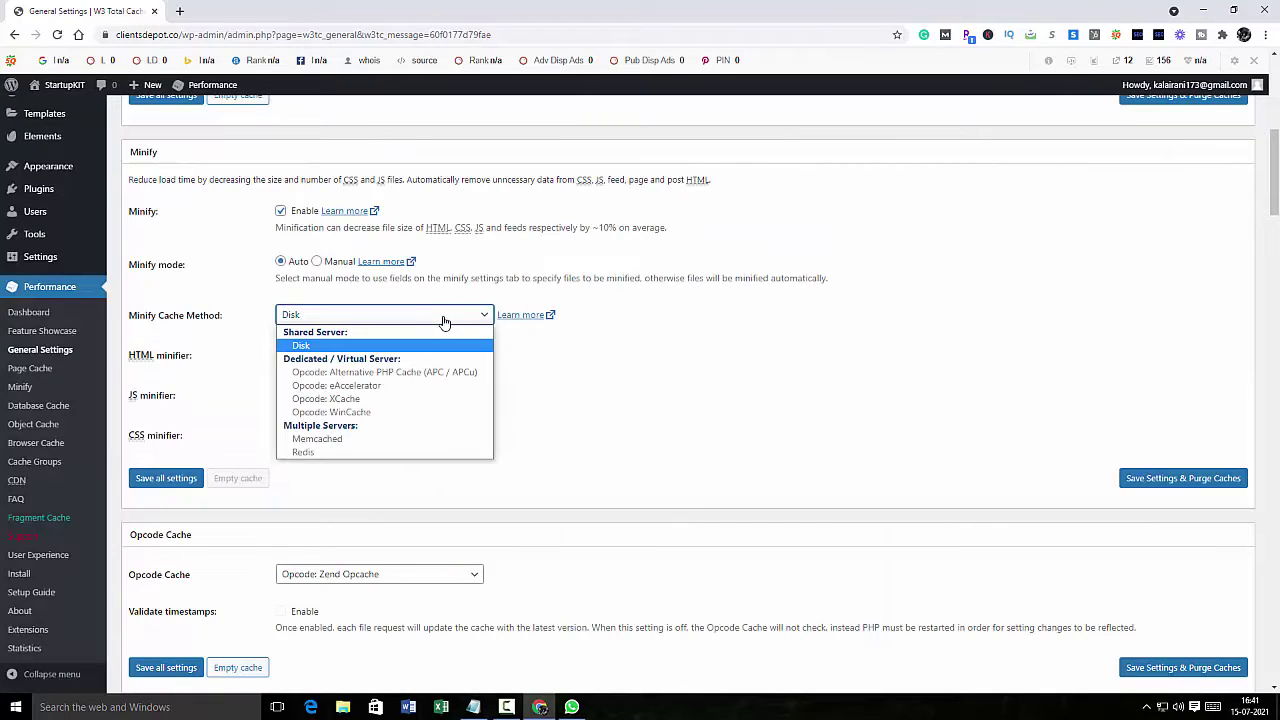
{"action": "left_click", "coordinate": [425, 346]}
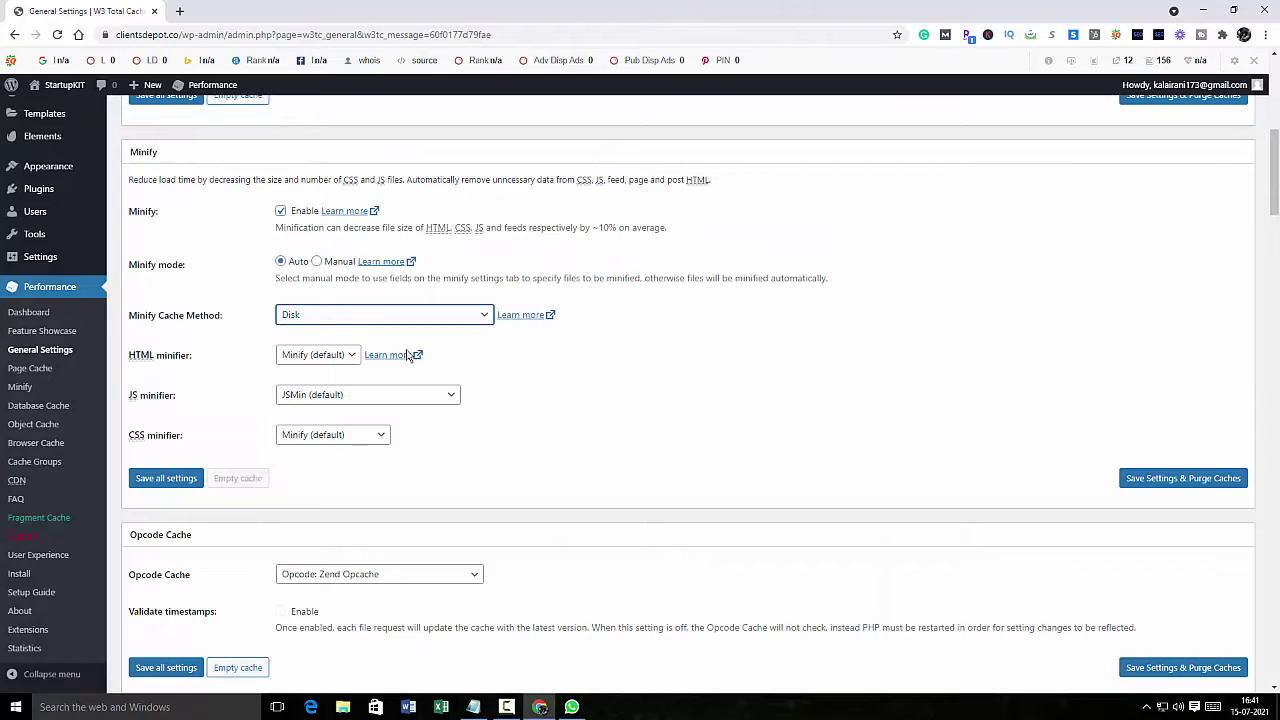
{"action": "left_click", "coordinate": [166, 478]}
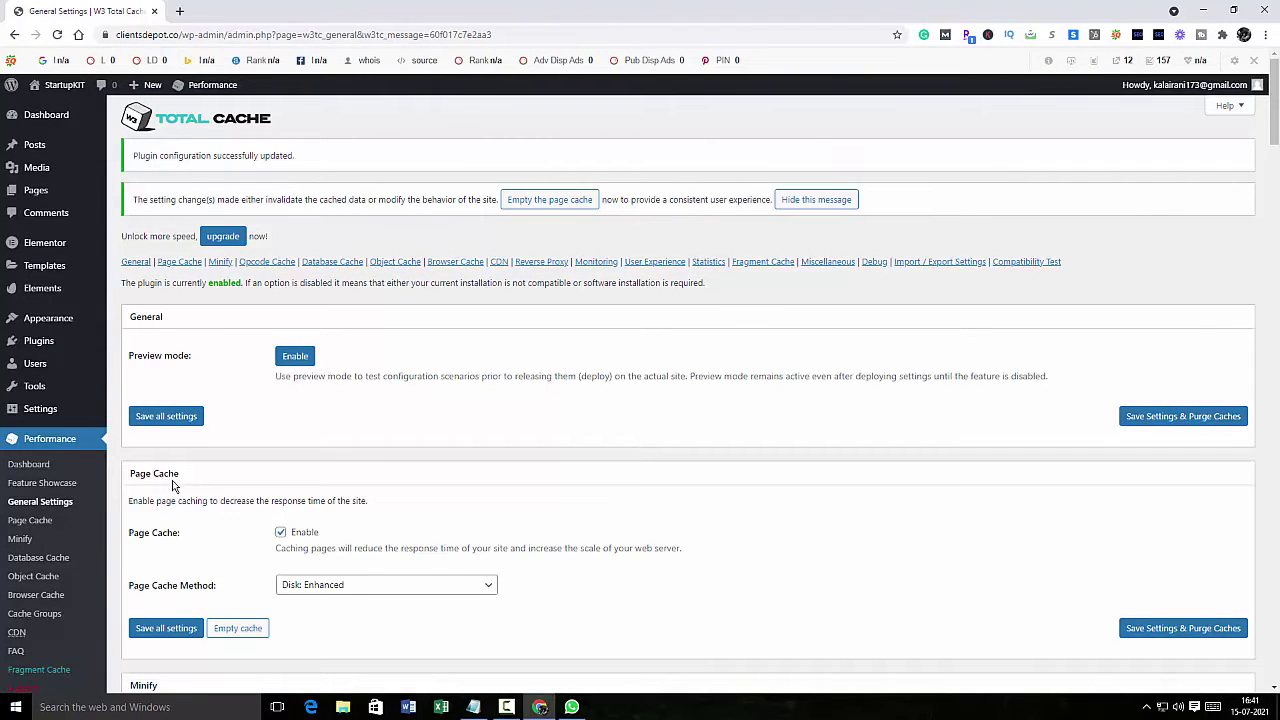
Enable Database Cache and save all settings.
{"action": "scroll", "coordinate": [172, 485], "scroll_direction": "down", "scroll_amount": 5}
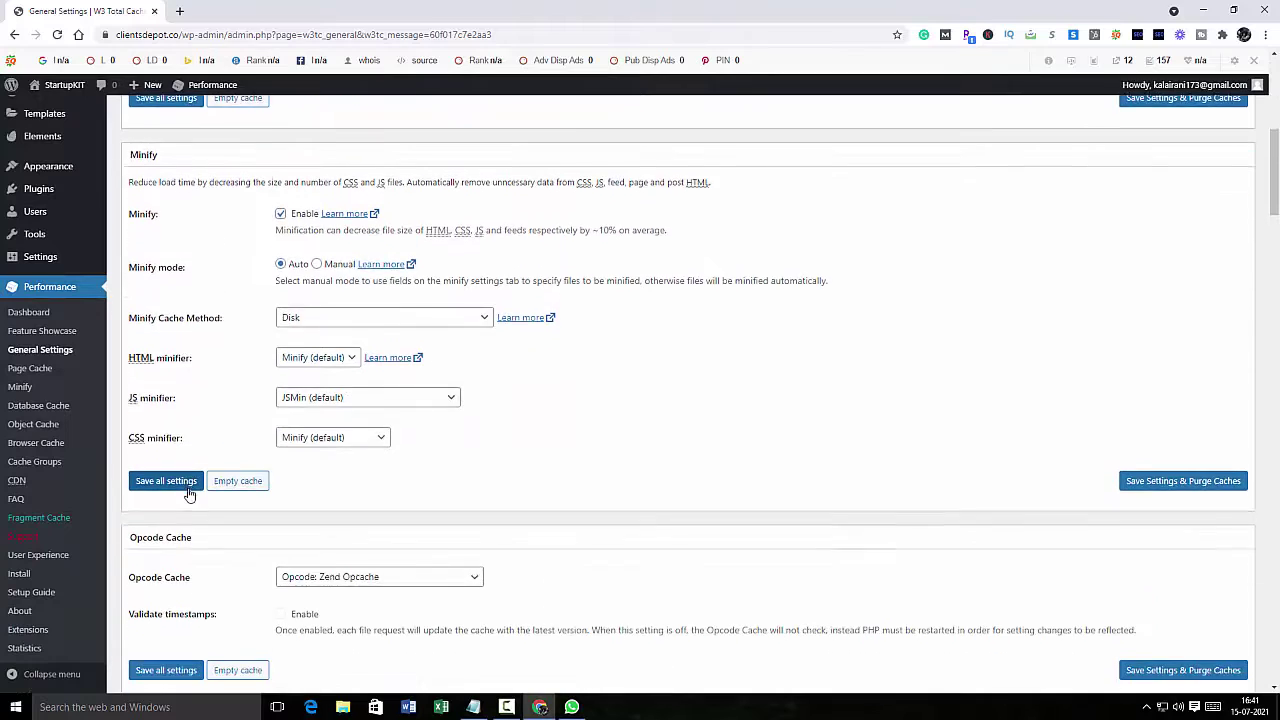
{"action": "scroll", "coordinate": [190, 494], "scroll_direction": "down", "scroll_amount": 3}
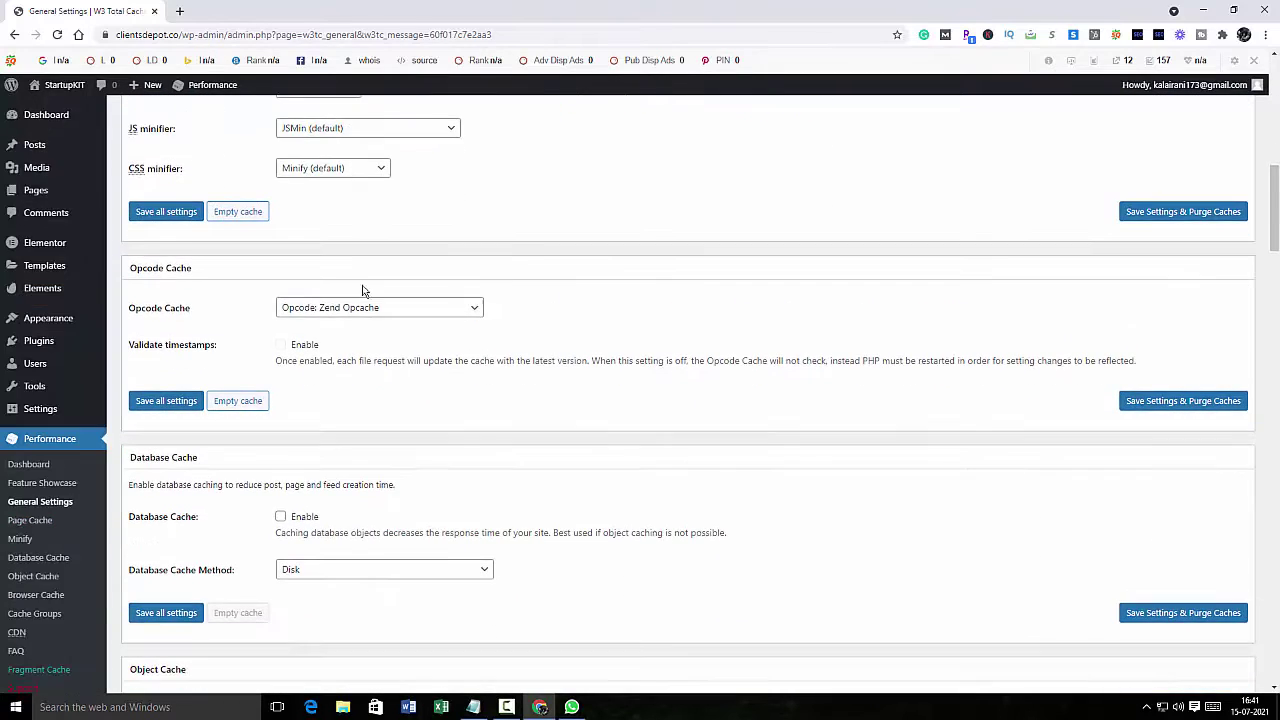
{"action": "scroll", "coordinate": [363, 292], "scroll_direction": "down", "scroll_amount": 3}
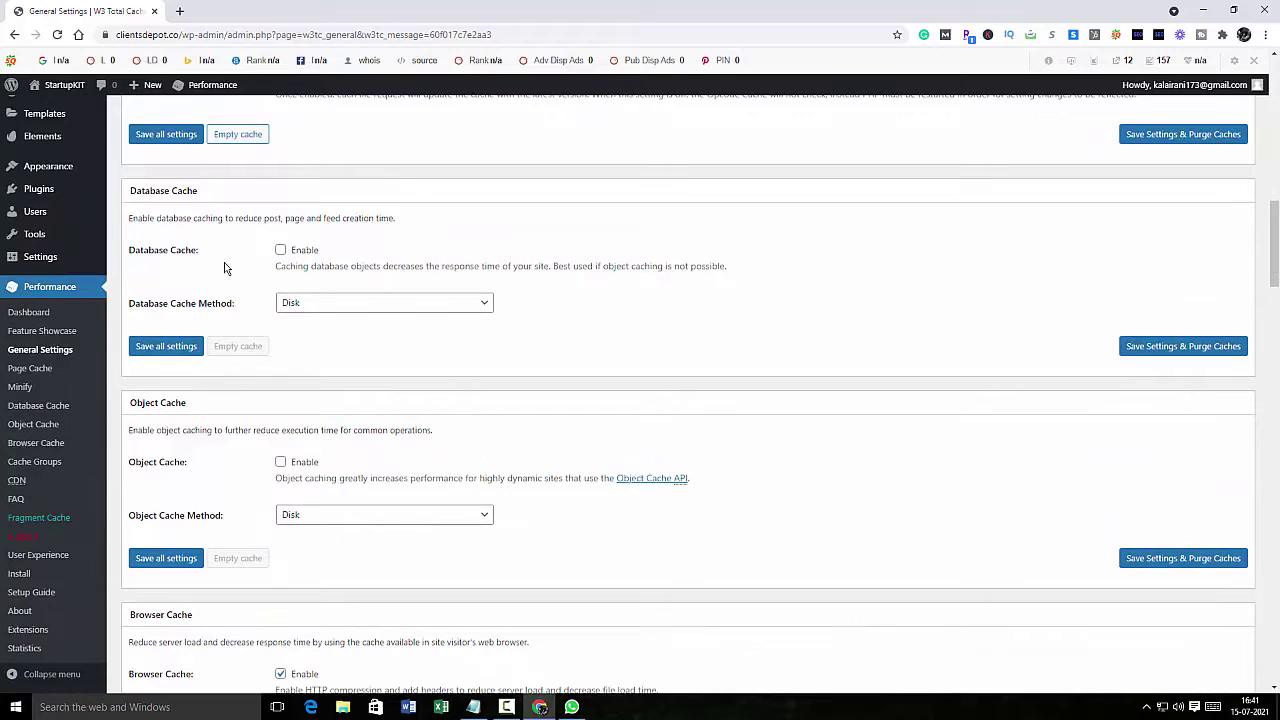
{"action": "left_click", "coordinate": [281, 250]}
{"action": "left_click", "coordinate": [168, 347]}
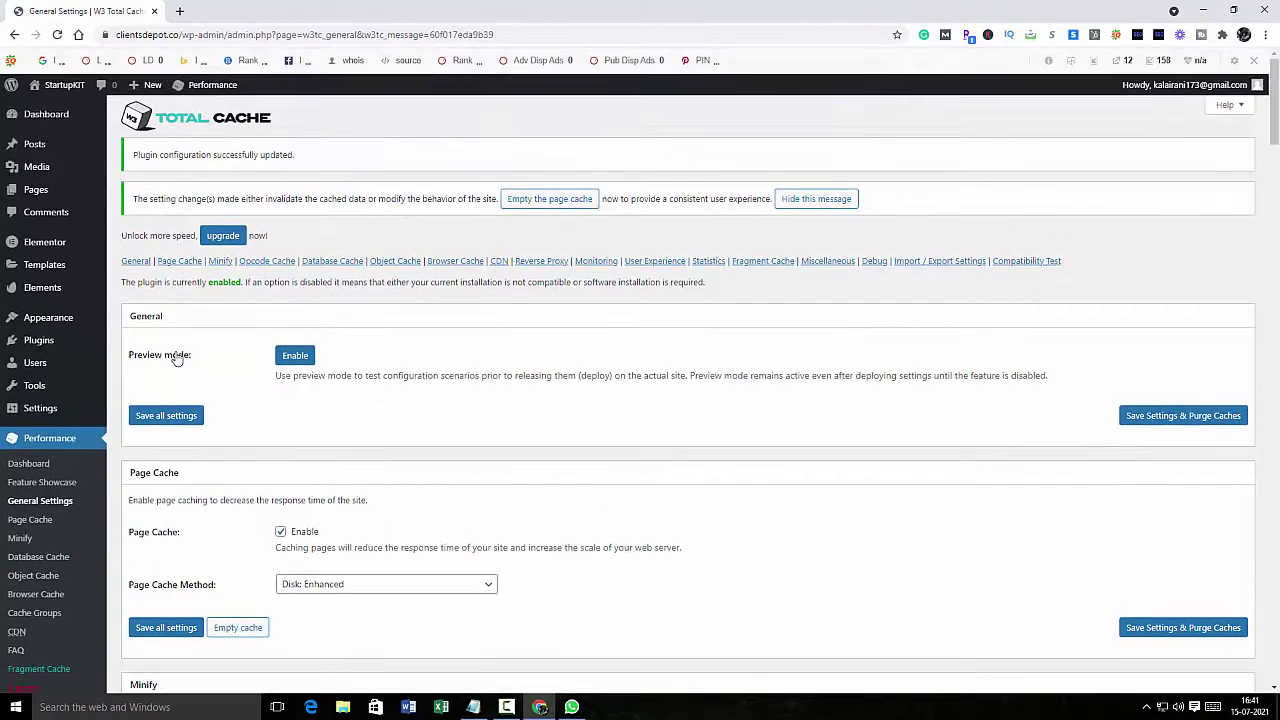
Enable the CDN with MaxCDN as the CDN type and save all settings.
{"action": "scroll", "coordinate": [176, 358], "scroll_direction": "down", "scroll_amount": 2}
{"action": "scroll", "coordinate": [176, 358], "scroll_direction": "down", "scroll_amount": 8}
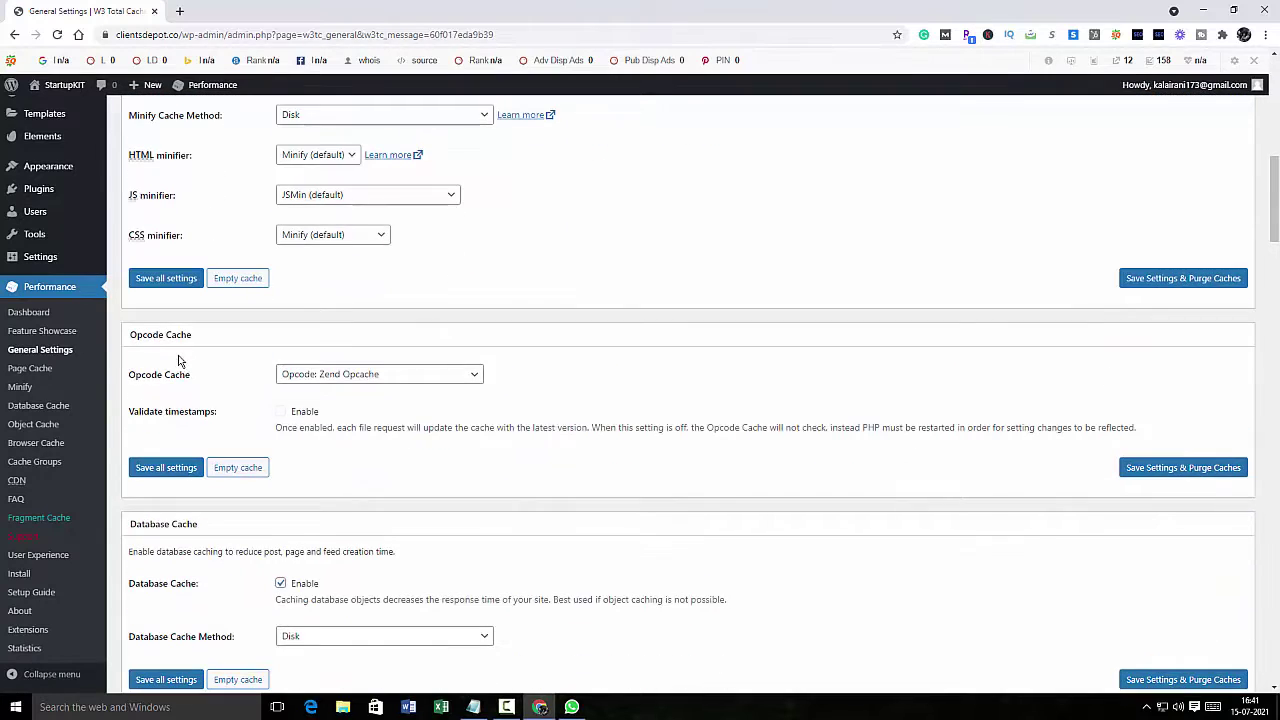
{"action": "scroll", "coordinate": [189, 362], "scroll_direction": "down", "scroll_amount": 5}
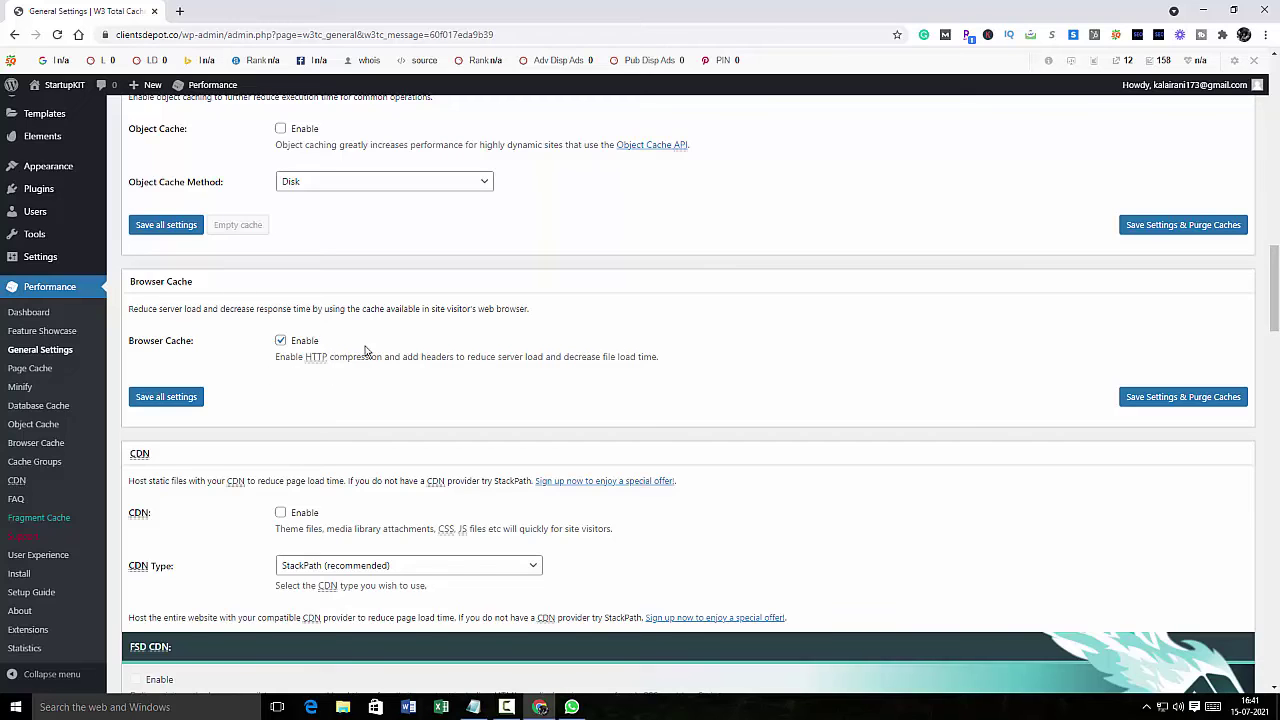
{"action": "scroll", "coordinate": [253, 394], "scroll_direction": "down", "scroll_amount": 2}
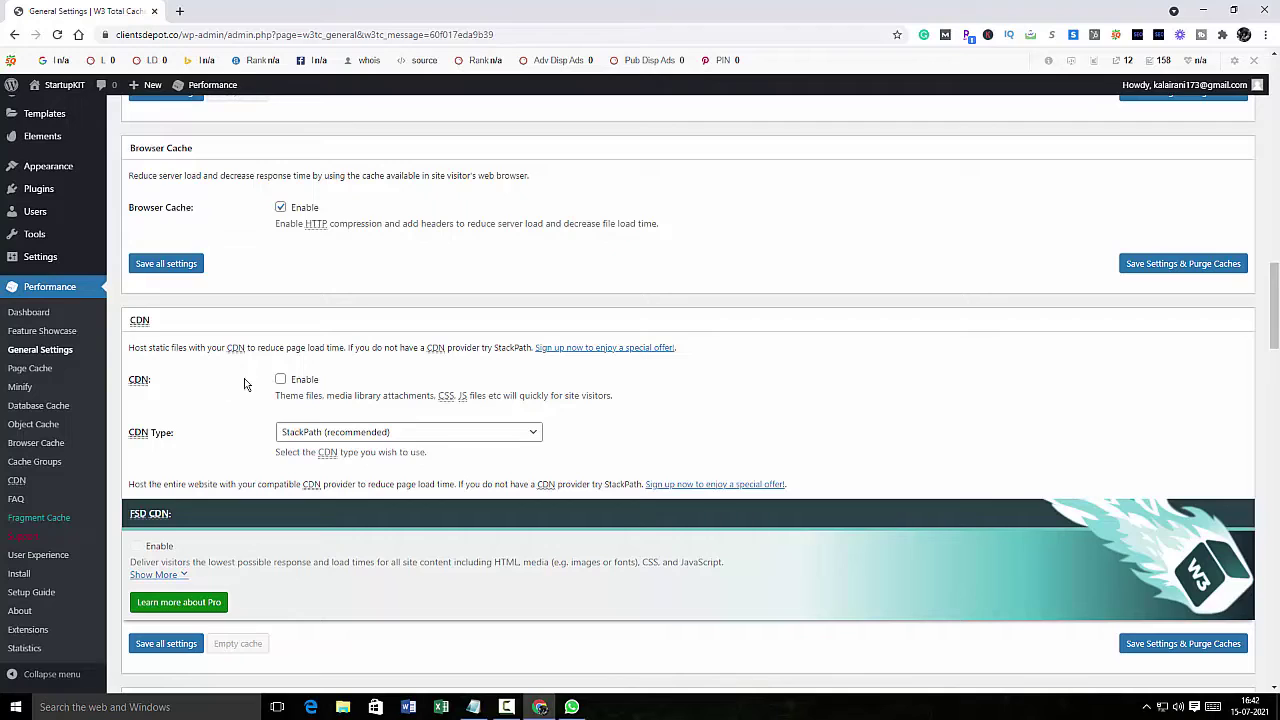
{"action": "left_click", "coordinate": [281, 380]}
{"action": "left_click", "coordinate": [457, 435]}
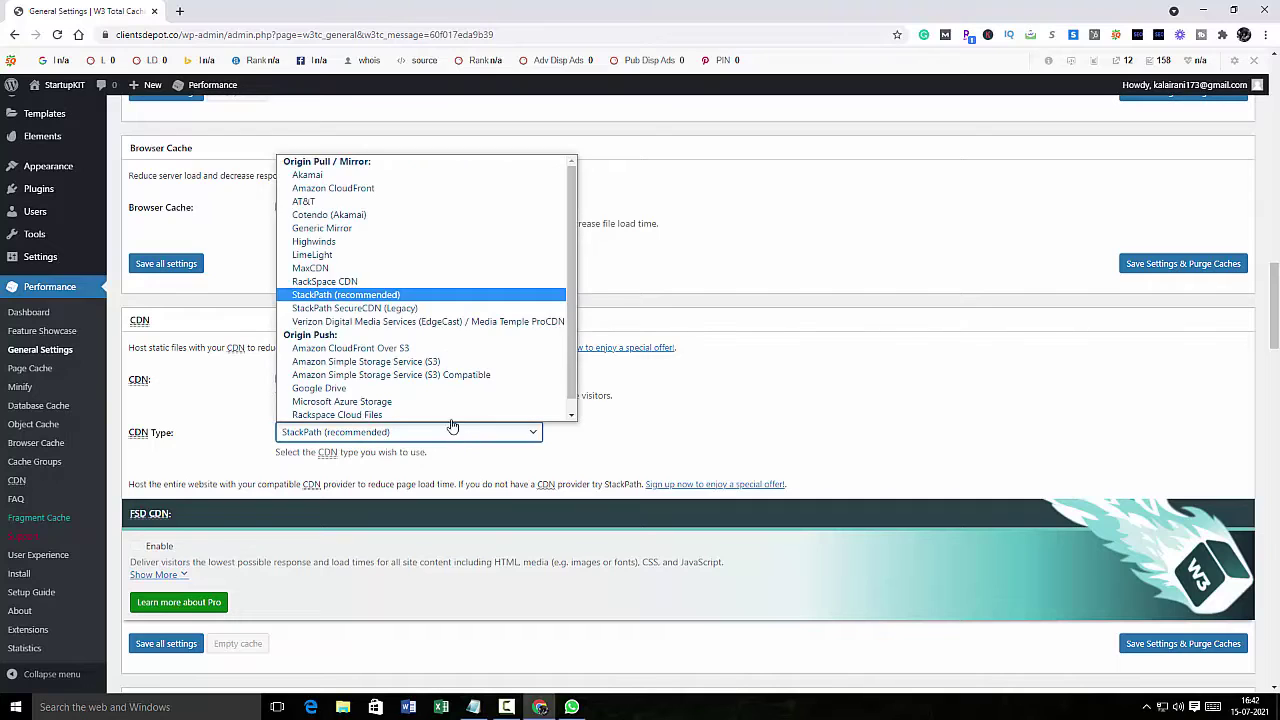
{"action": "left_click", "coordinate": [417, 270]}
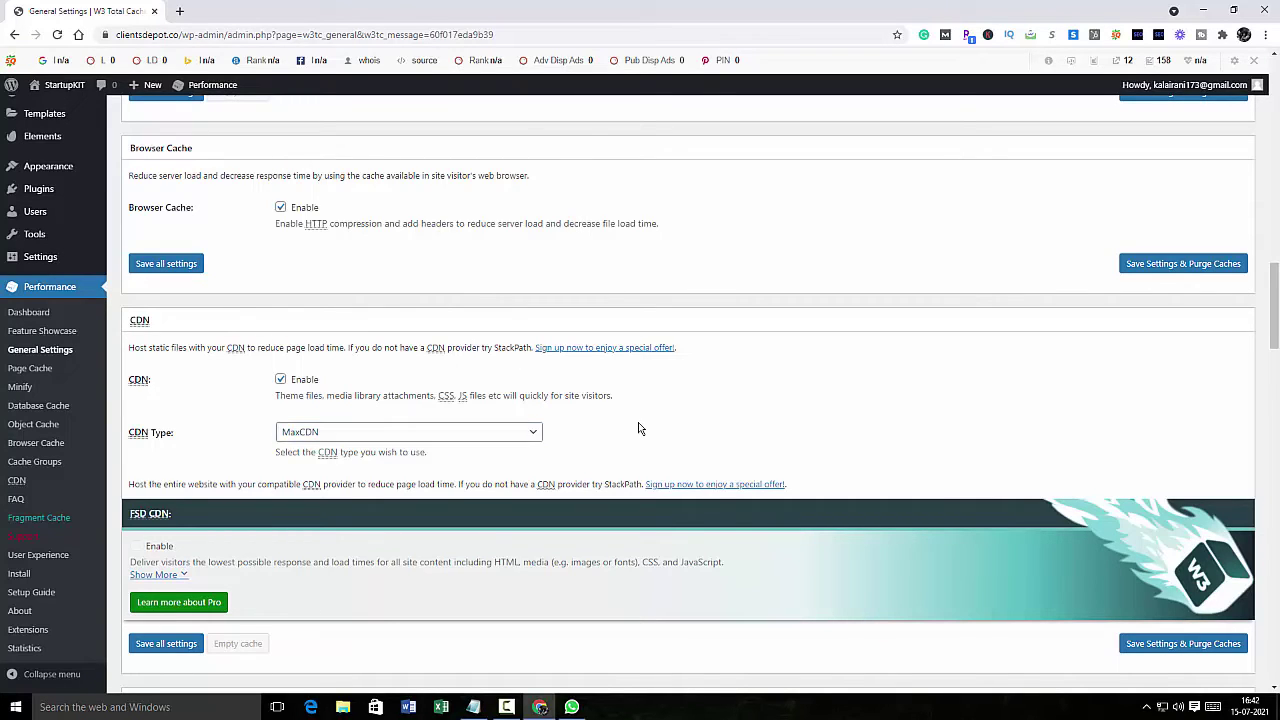
{"action": "scroll", "coordinate": [636, 428], "scroll_direction": "down", "scroll_amount": 2}
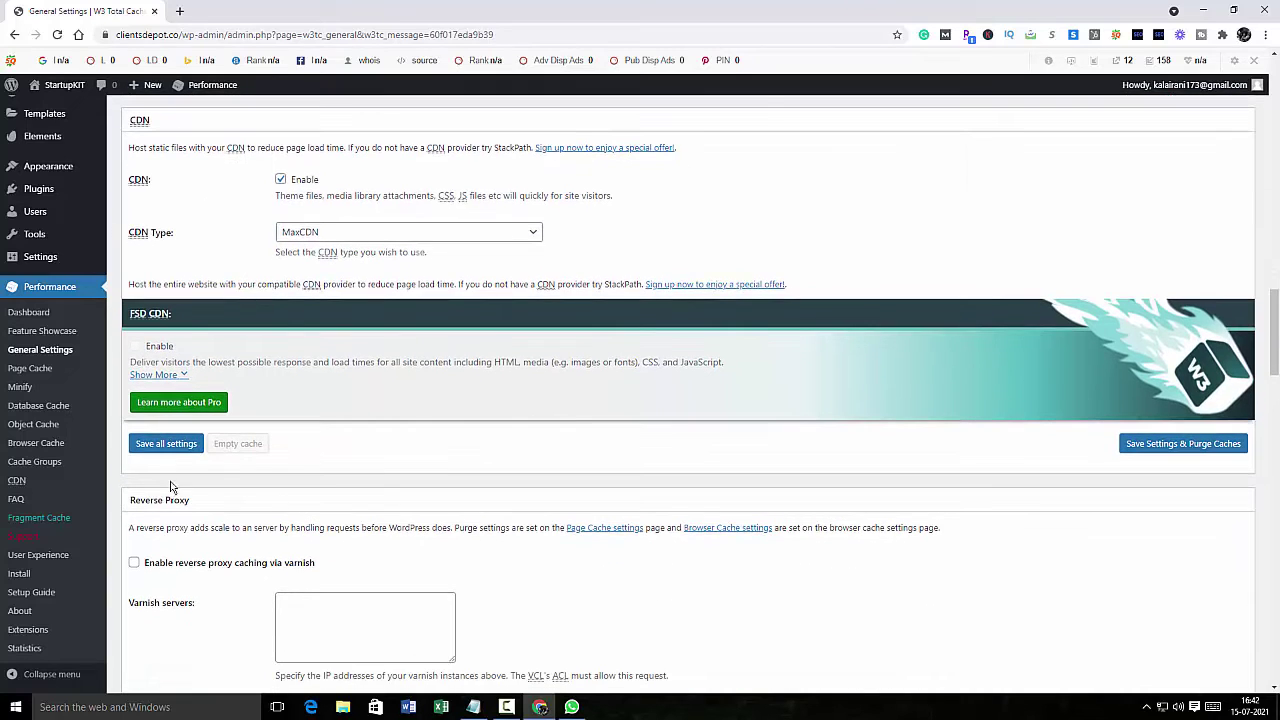
{"action": "left_click", "coordinate": [176, 446]}
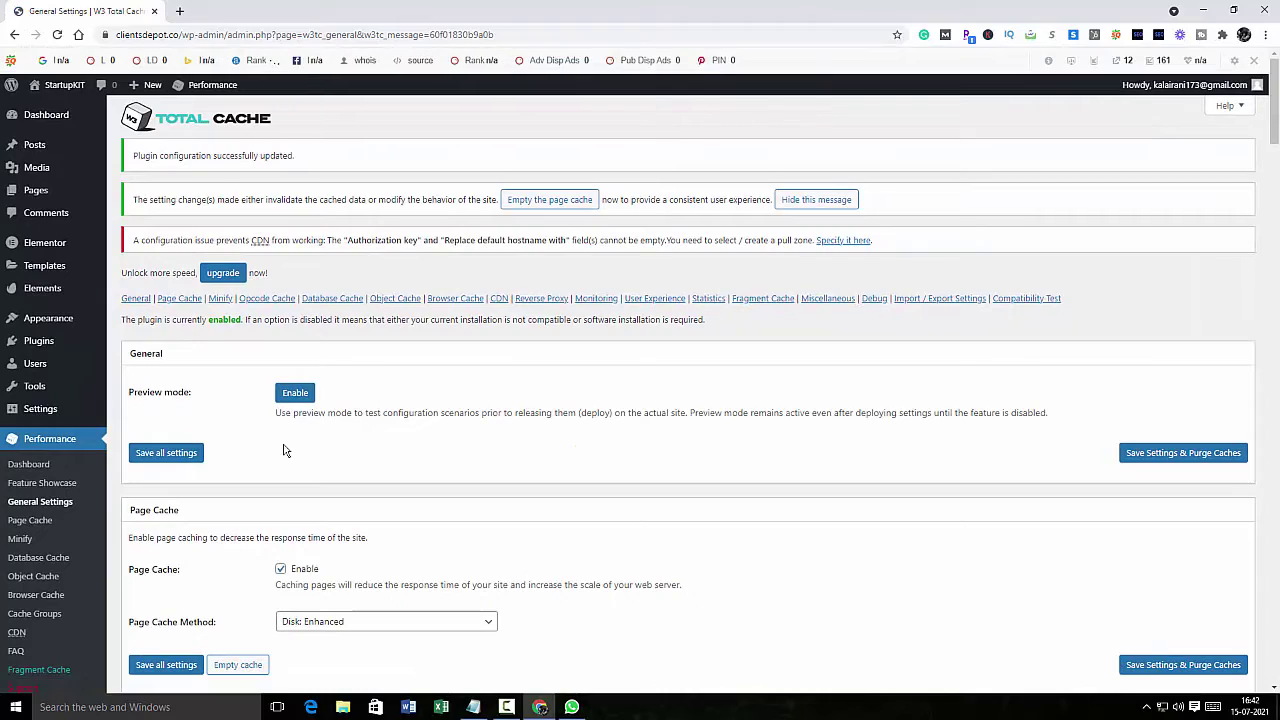
In User Experience, enable Lazy Load Images, Disable Emoji, Disable wp-embed script and Disable jquery-migrate on the front-end, and save all settings.
{"action": "scroll", "coordinate": [283, 451], "scroll_direction": "down", "scroll_amount": 8}
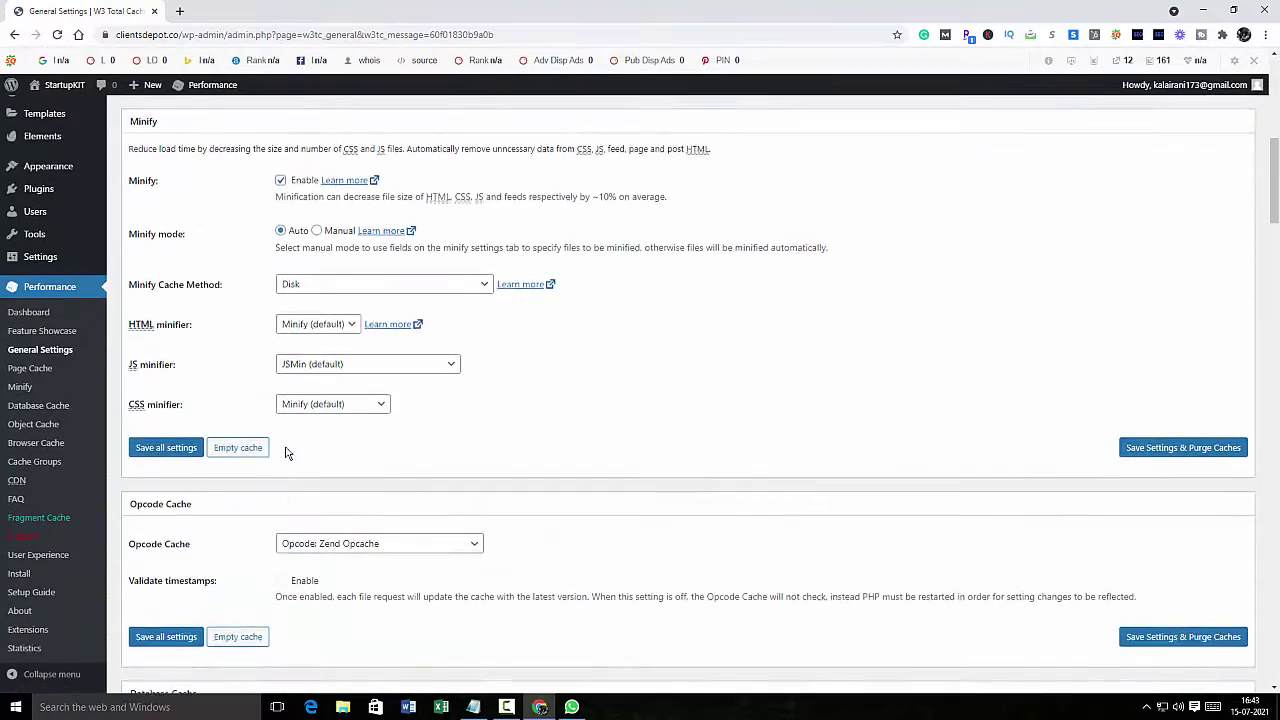
{"action": "scroll", "coordinate": [286, 453], "scroll_direction": "down", "scroll_amount": 12}
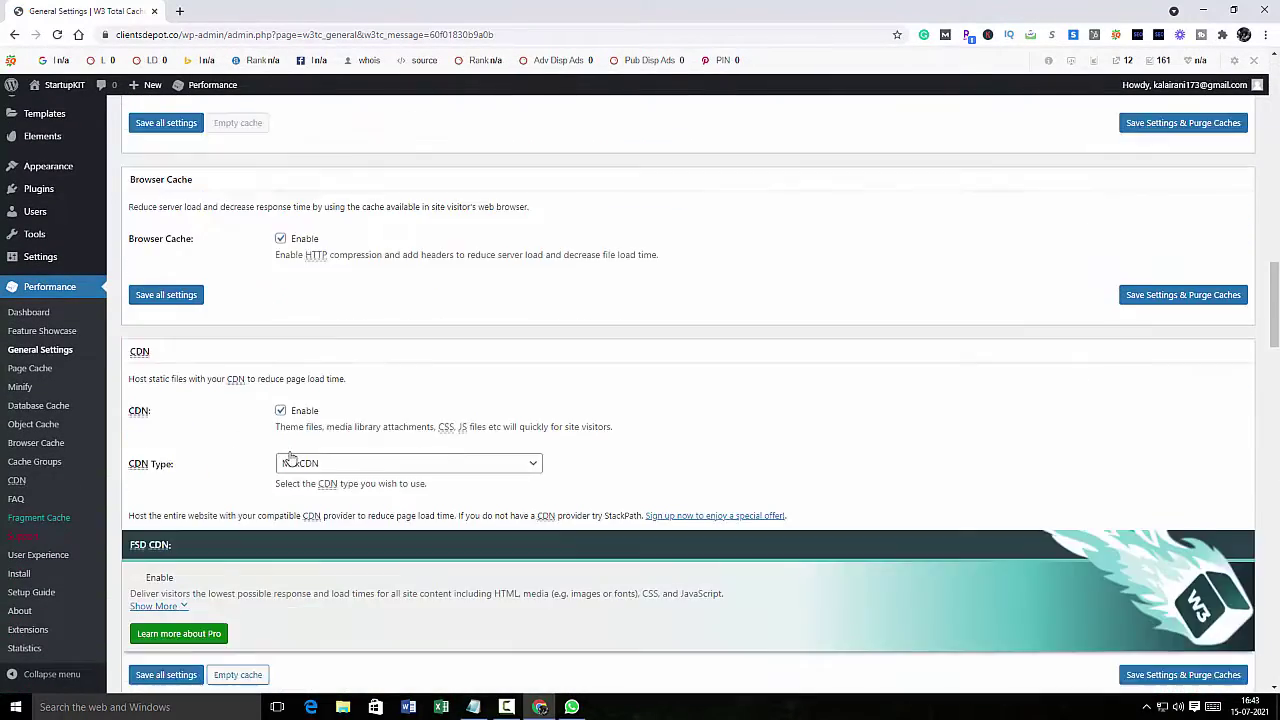
{"action": "scroll", "coordinate": [290, 457], "scroll_direction": "down", "scroll_amount": 1}
{"action": "scroll", "coordinate": [290, 457], "scroll_direction": "down", "scroll_amount": 4}
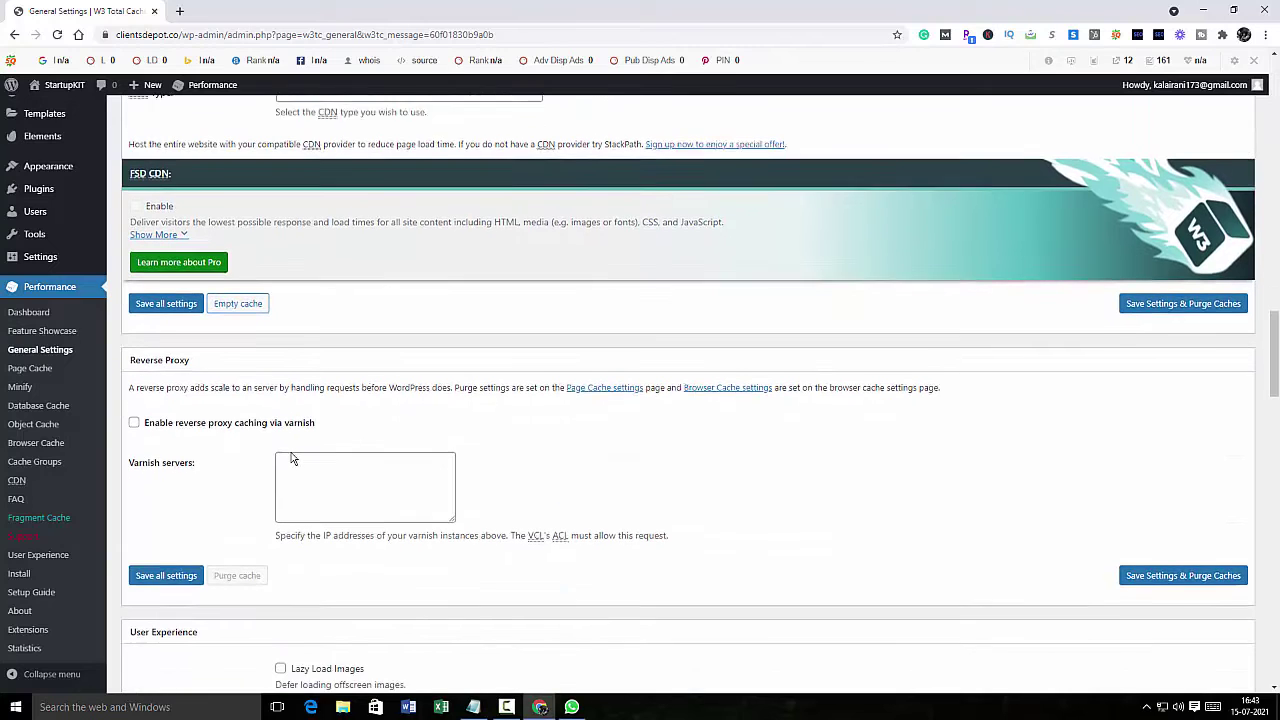
{"action": "scroll", "coordinate": [292, 462], "scroll_direction": "down", "scroll_amount": 2}
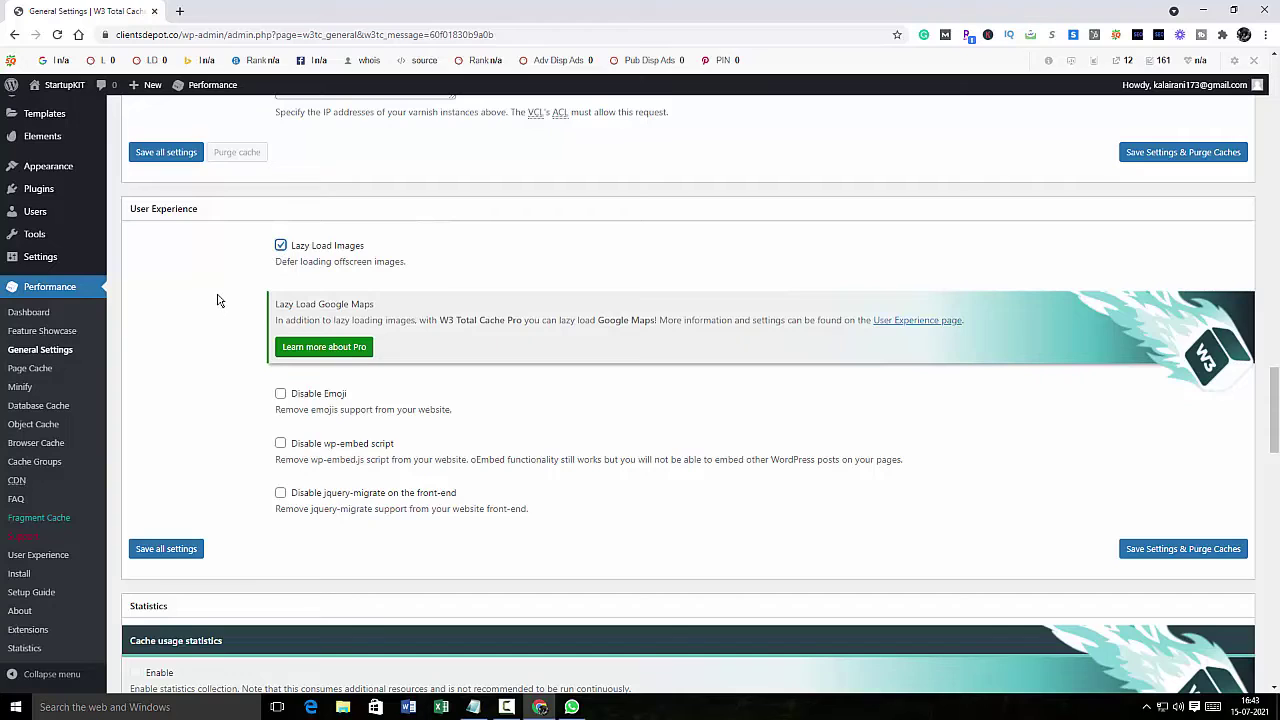
{"action": "left_click", "coordinate": [280, 396]}
{"action": "left_click", "coordinate": [281, 494]}
{"action": "left_click", "coordinate": [175, 551]}
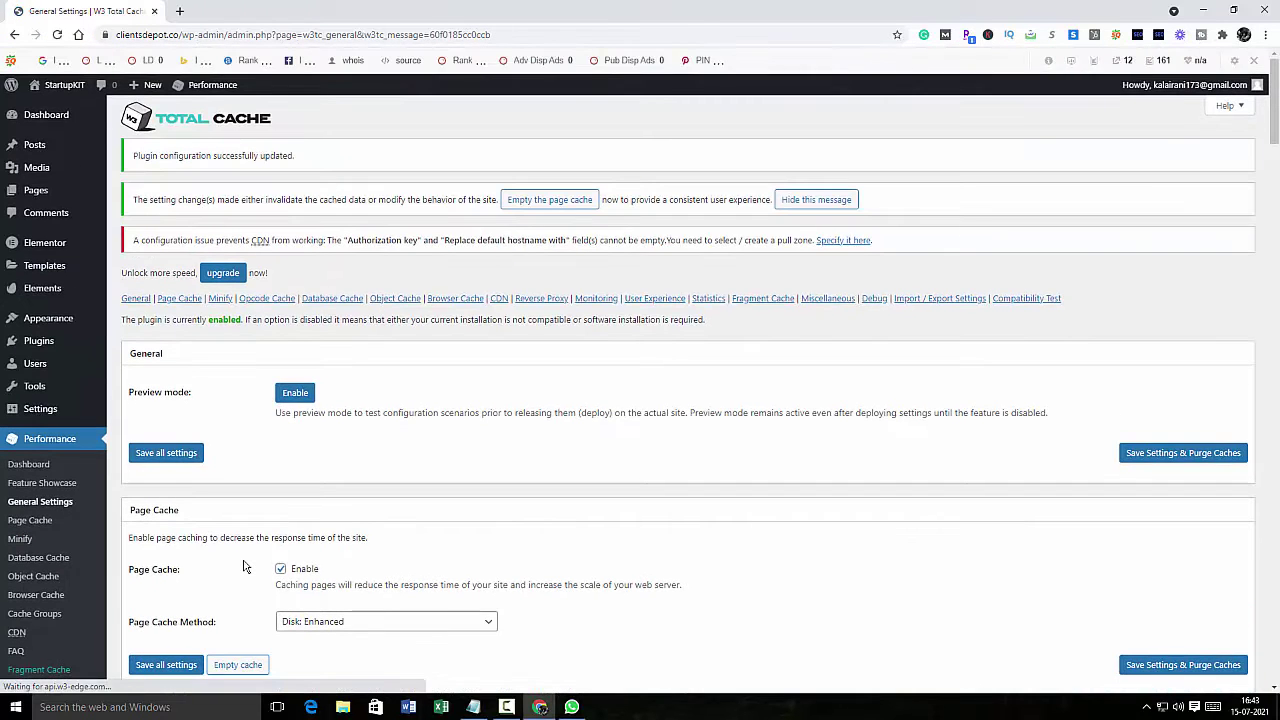
Choose Disk as the Fragment Cache method and save all settings.
{"action": "scroll", "coordinate": [243, 567], "scroll_direction": "down", "scroll_amount": 3}
{"action": "scroll", "coordinate": [243, 567], "scroll_direction": "down", "scroll_amount": 10}
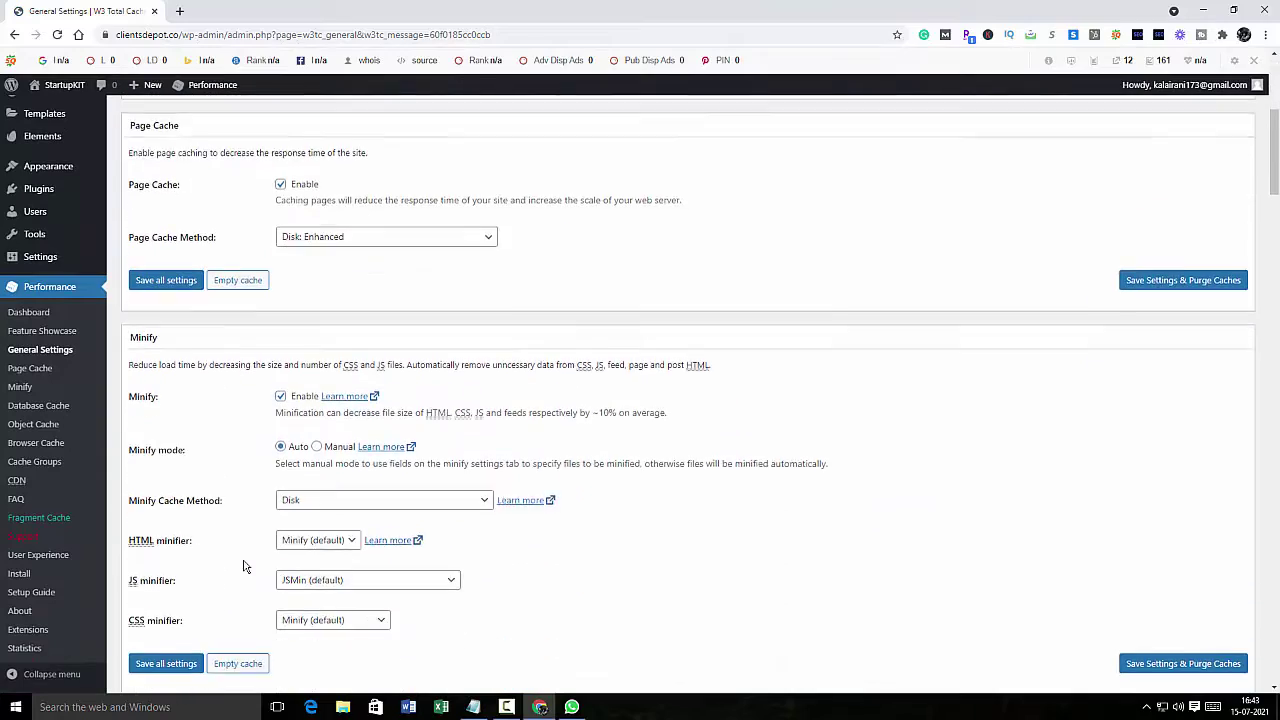
{"action": "scroll", "coordinate": [245, 566], "scroll_direction": "down", "scroll_amount": 10}
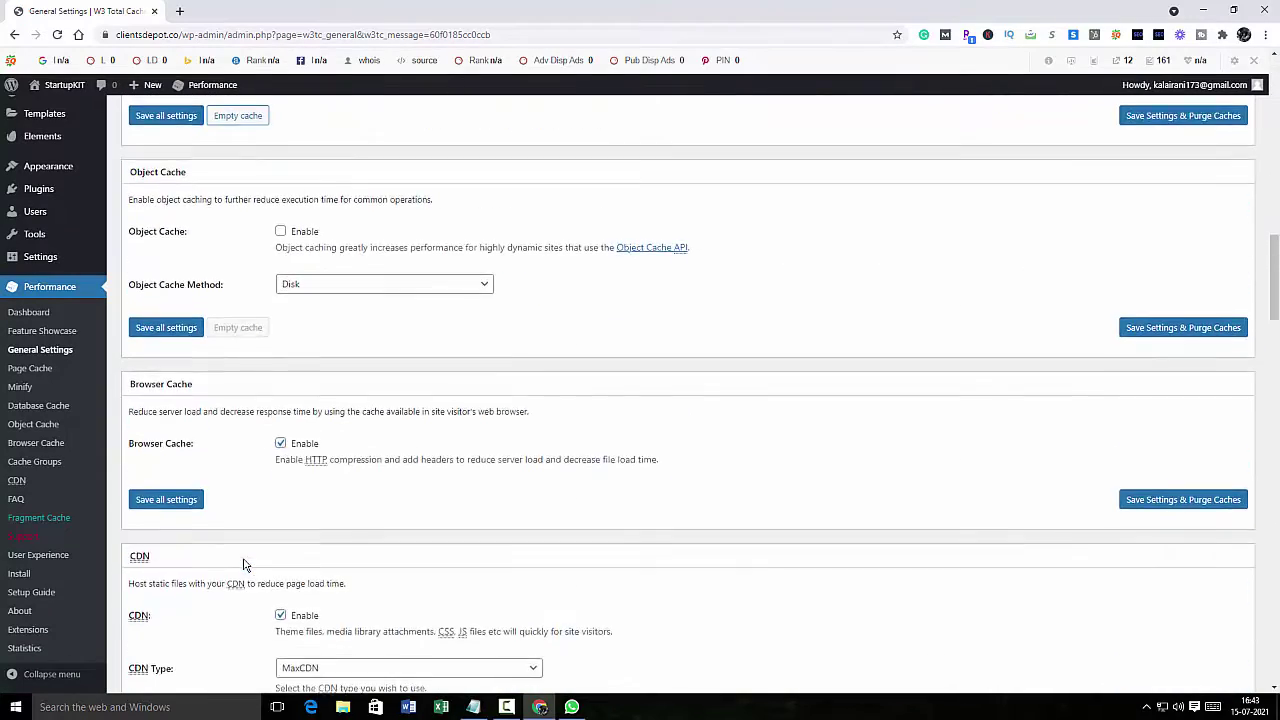
{"action": "scroll", "coordinate": [250, 564], "scroll_direction": "down", "scroll_amount": 5}
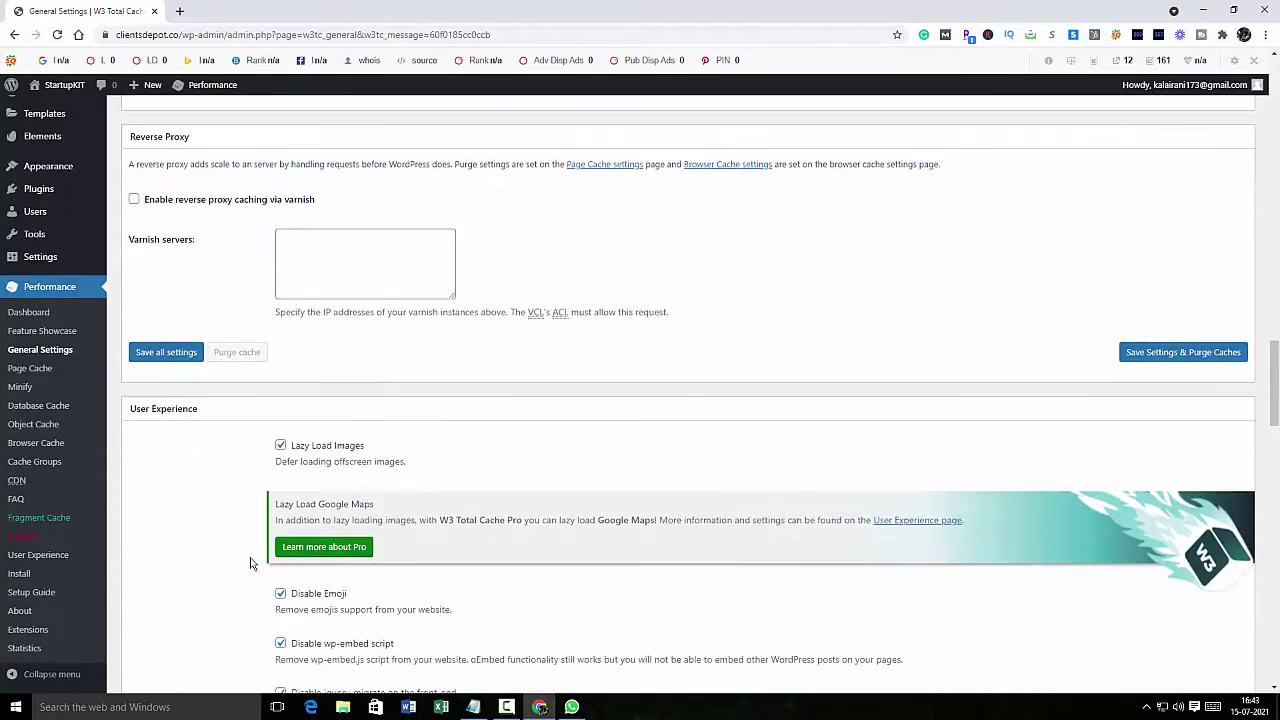
{"action": "scroll", "coordinate": [253, 564], "scroll_direction": "down", "scroll_amount": 3}
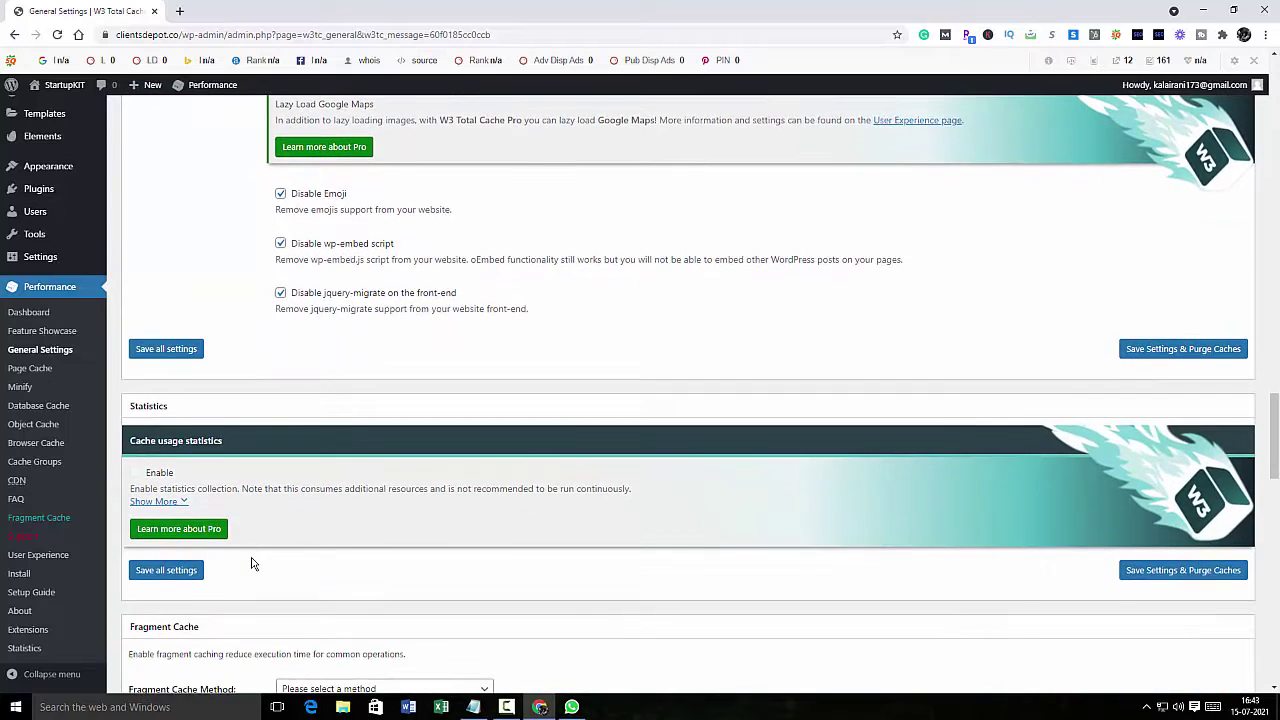
{"action": "scroll", "coordinate": [263, 516], "scroll_direction": "down", "scroll_amount": 2}
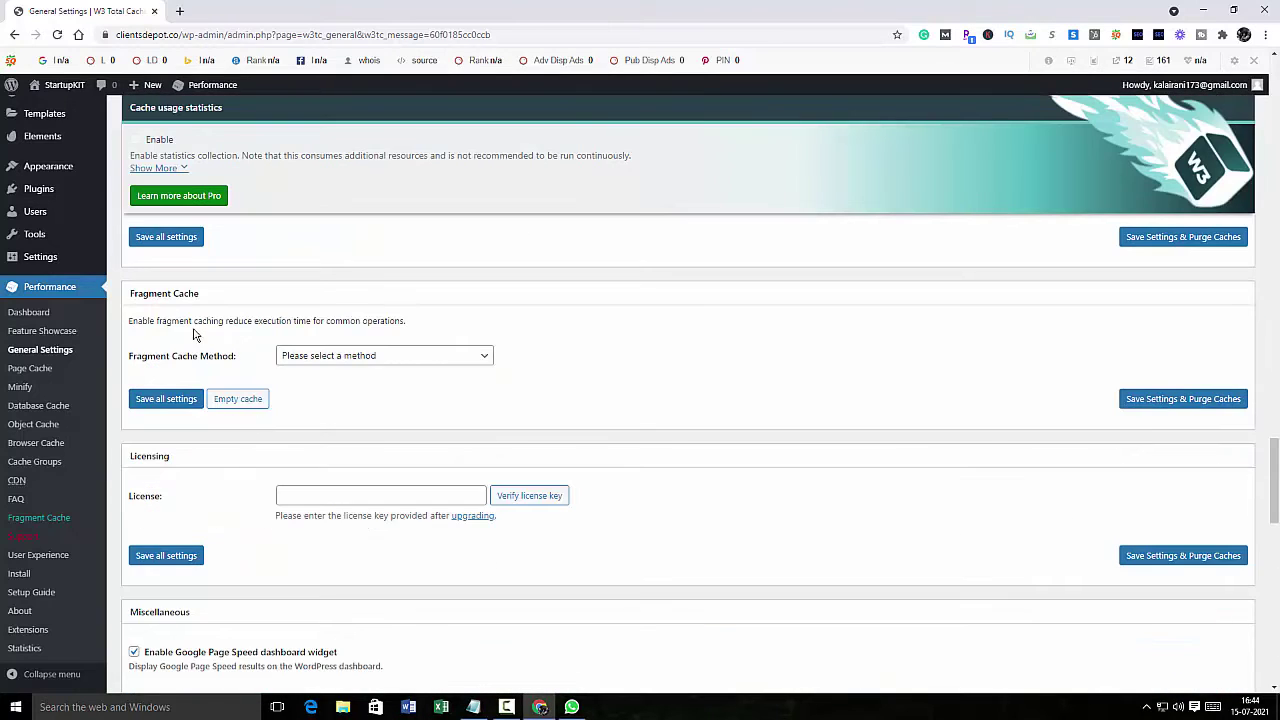
{"action": "left_click", "coordinate": [418, 358]}
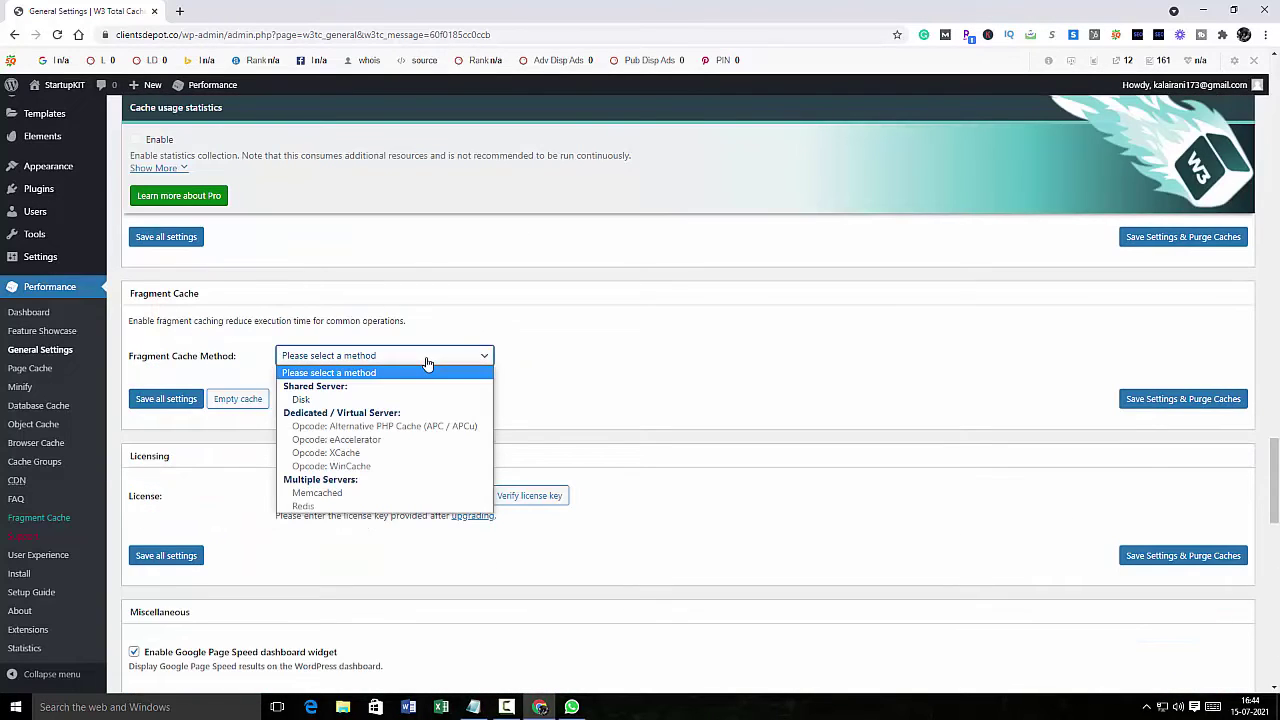
{"action": "left_click", "coordinate": [385, 402]}
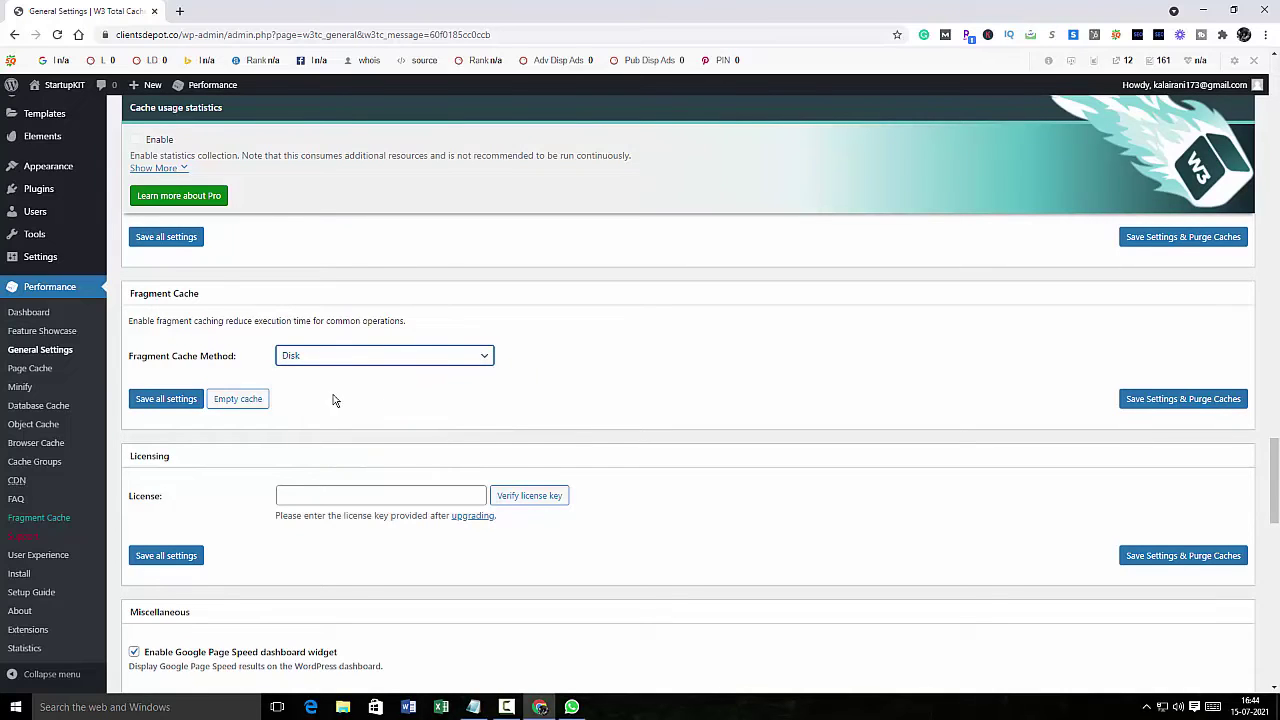
{"action": "left_click", "coordinate": [170, 398]}
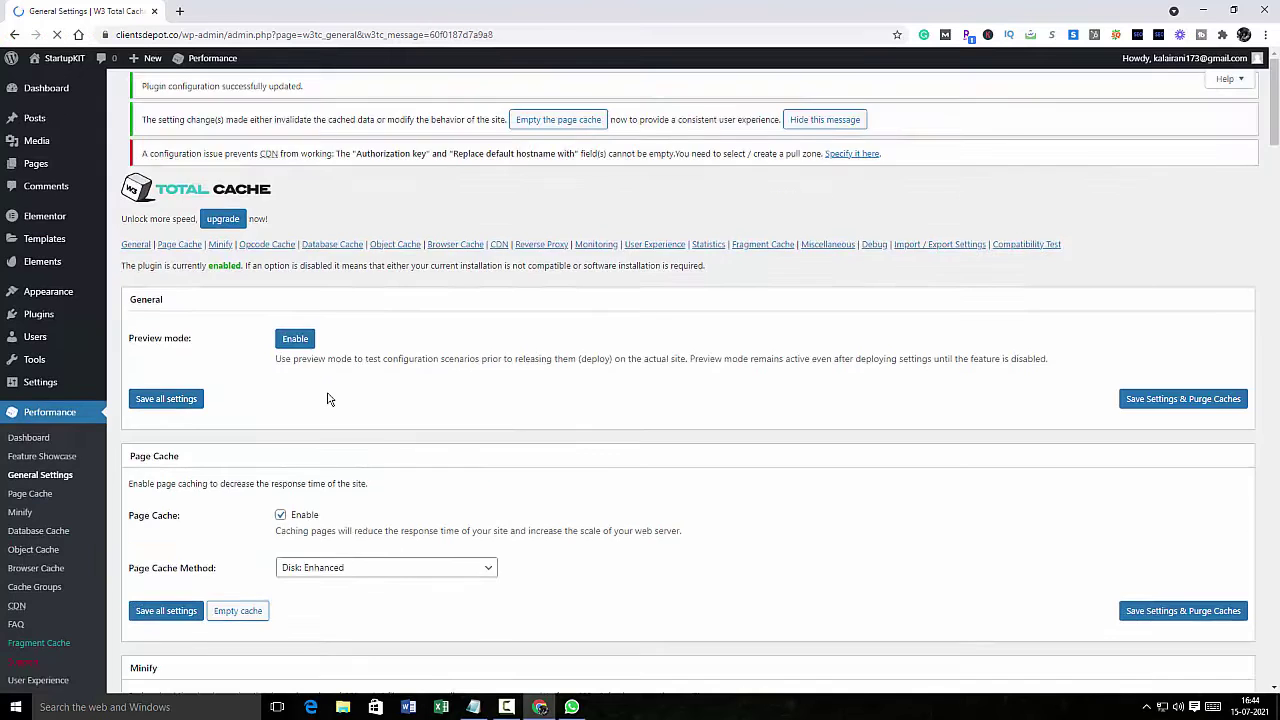
Review the Licensing, Miscellaneous and Debug sections of the general settings and save all settings at the Debug section.
{"action": "scroll", "coordinate": [328, 396], "scroll_direction": "down", "scroll_amount": 5}
{"action": "scroll", "coordinate": [328, 394], "scroll_direction": "down", "scroll_amount": 12}
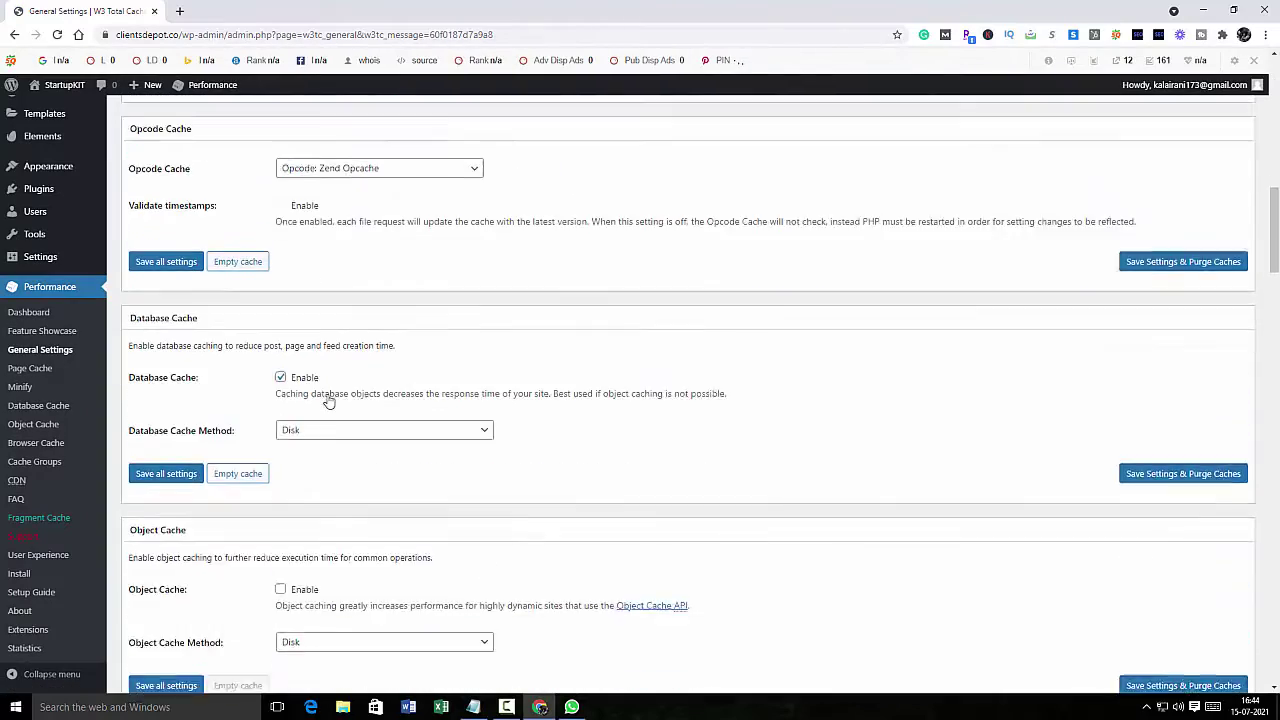
{"action": "scroll", "coordinate": [330, 406], "scroll_direction": "down", "scroll_amount": 12}
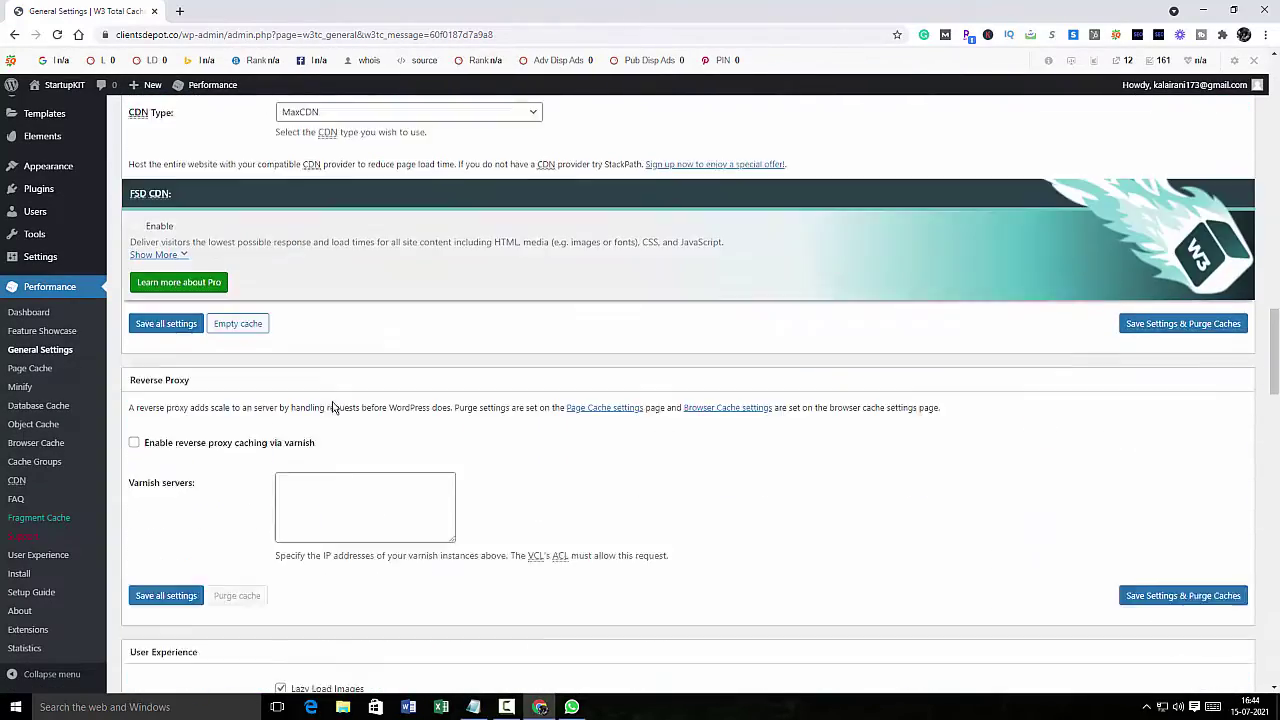
{"action": "scroll", "coordinate": [332, 413], "scroll_direction": "down", "scroll_amount": 5}
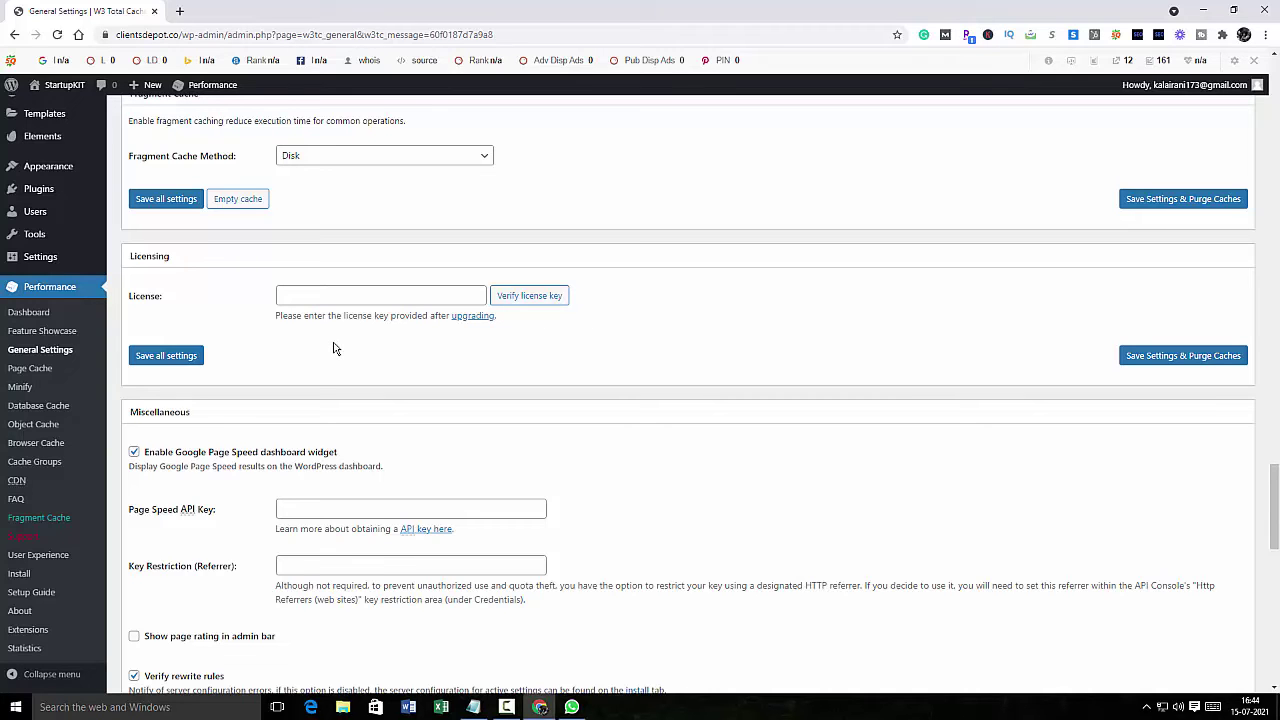
{"action": "scroll", "coordinate": [335, 348], "scroll_direction": "down", "scroll_amount": 2}
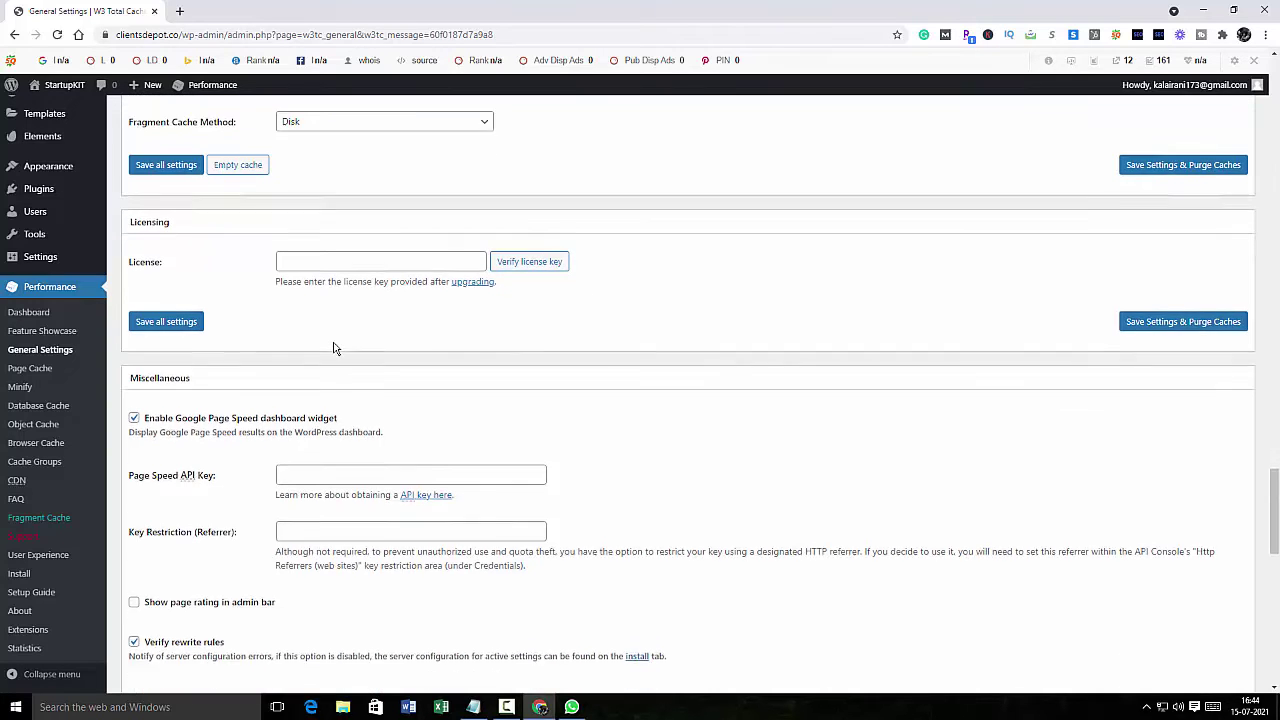
{"action": "scroll", "coordinate": [300, 360], "scroll_direction": "down", "scroll_amount": 4}
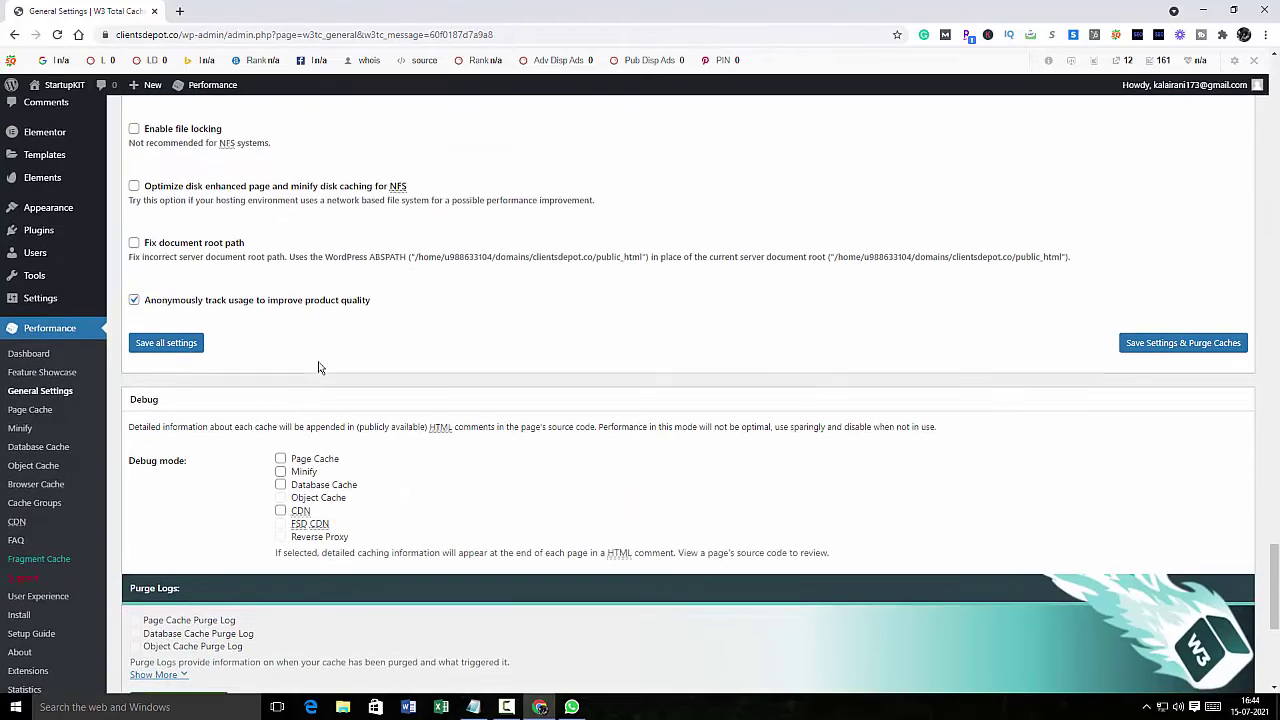
{"action": "scroll", "coordinate": [300, 362], "scroll_direction": "down", "scroll_amount": 3}
{"action": "scroll", "coordinate": [272, 385], "scroll_direction": "down", "scroll_amount": 1}
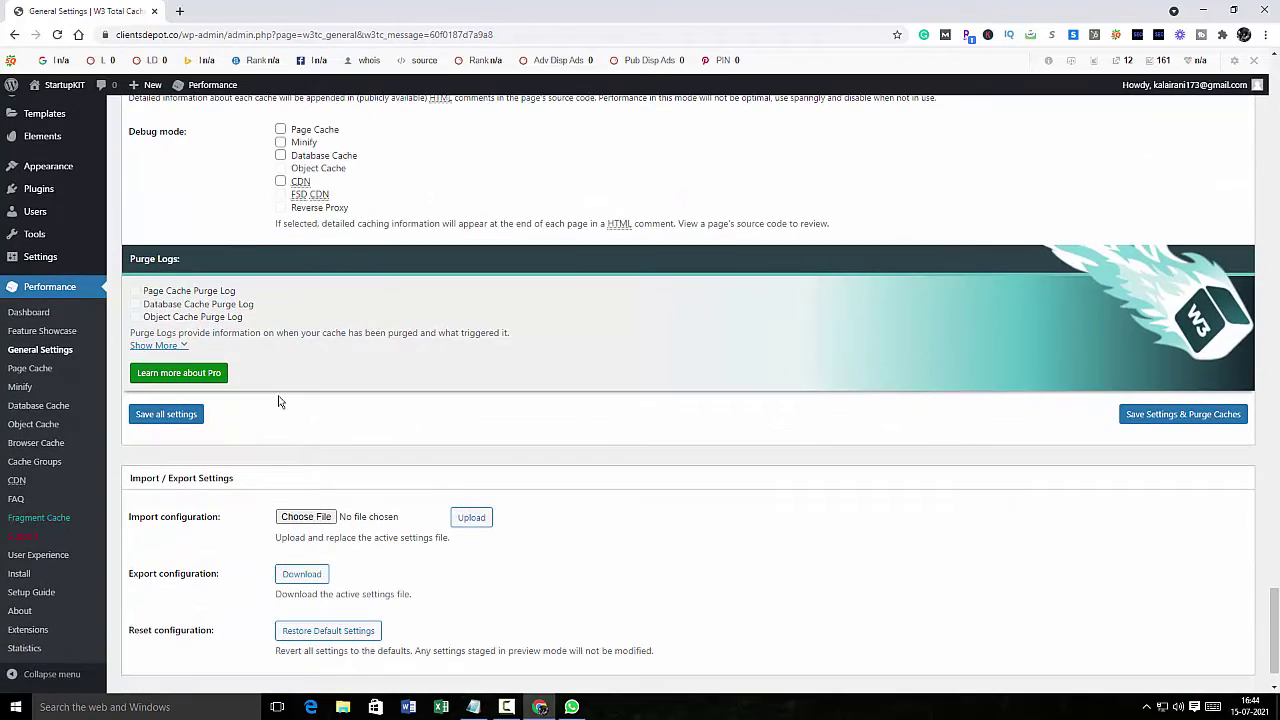
{"action": "left_click", "coordinate": [173, 422]}
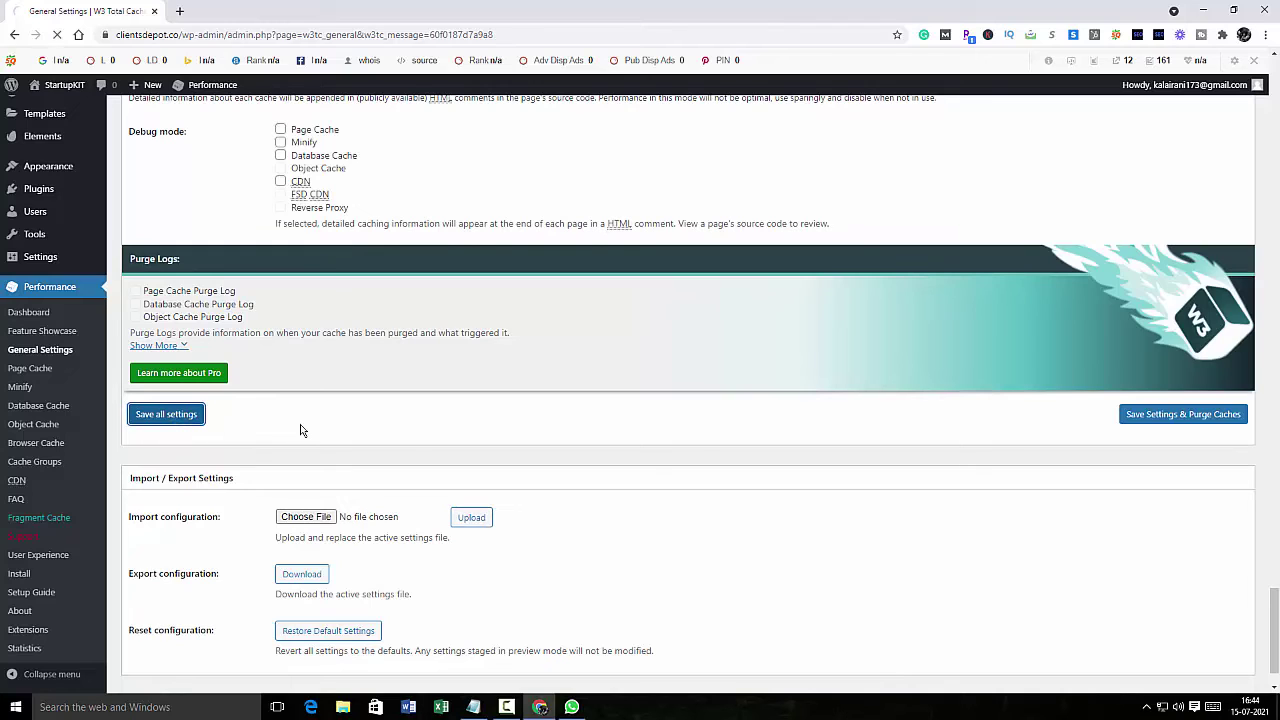